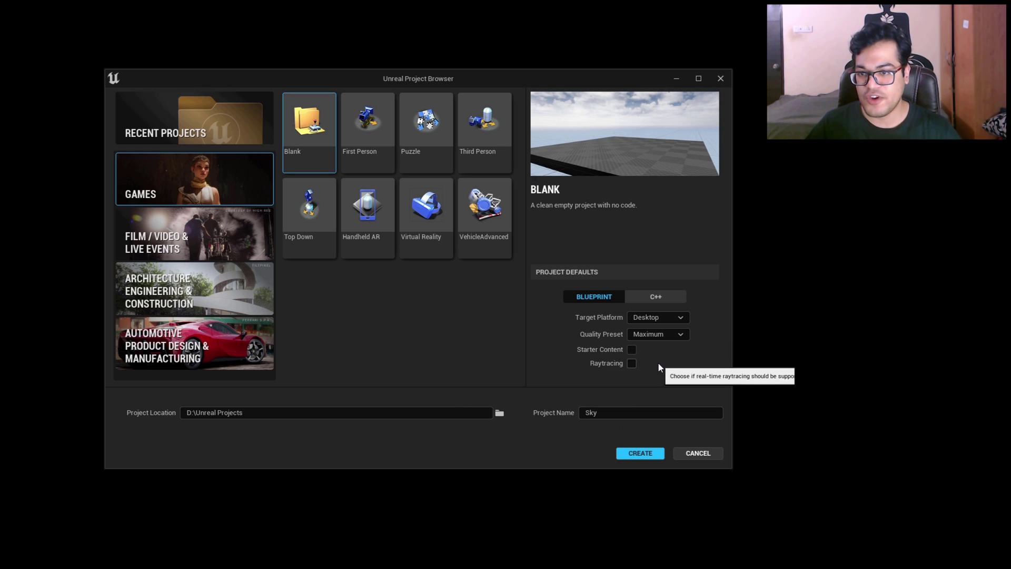
Delete all seven default actors, confirming Yes All, and save the empty level as Main.
click(640, 454)
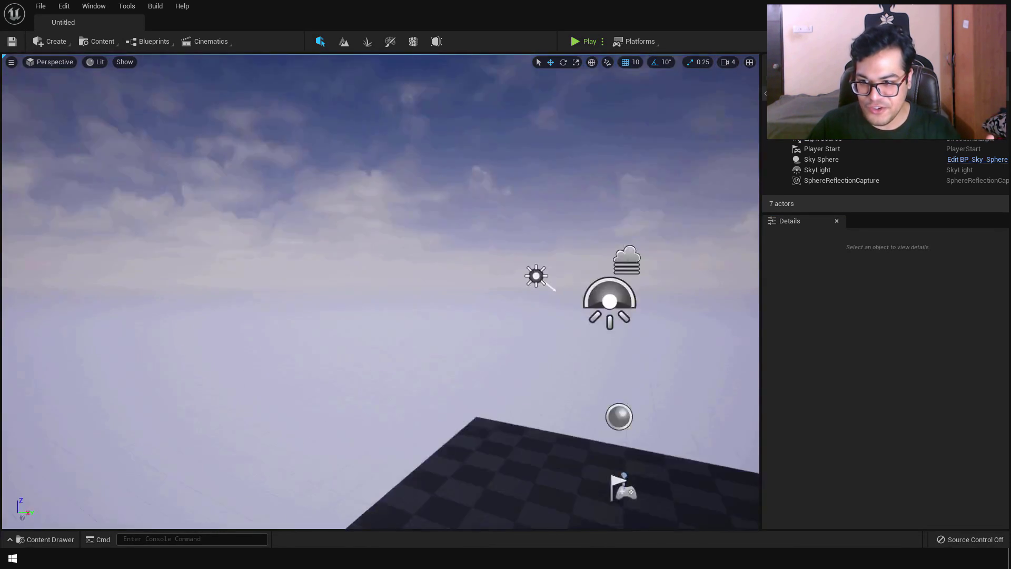
right_drag(433, 295, 434, 296)
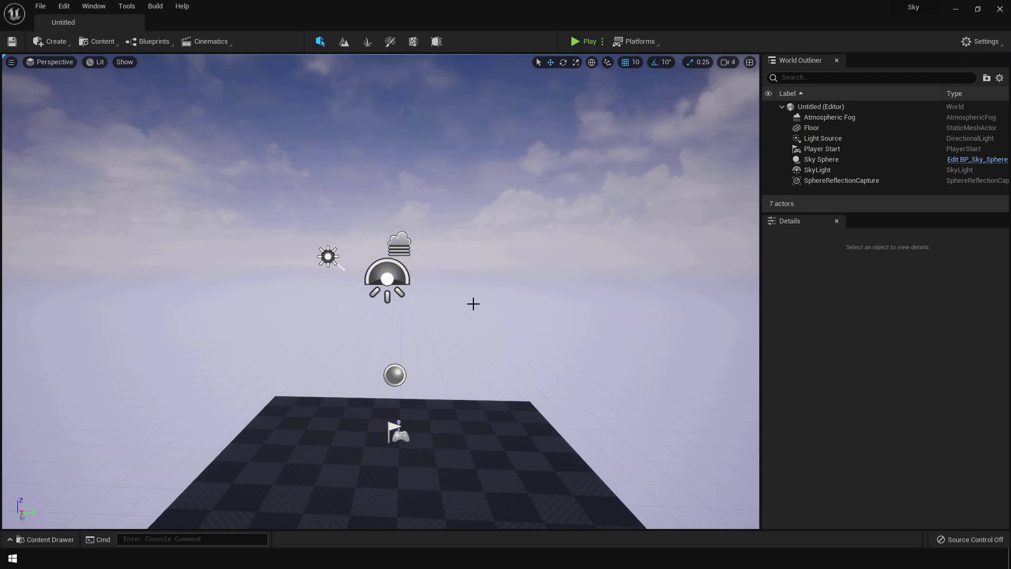
click(821, 117)
shift+click(821, 180)
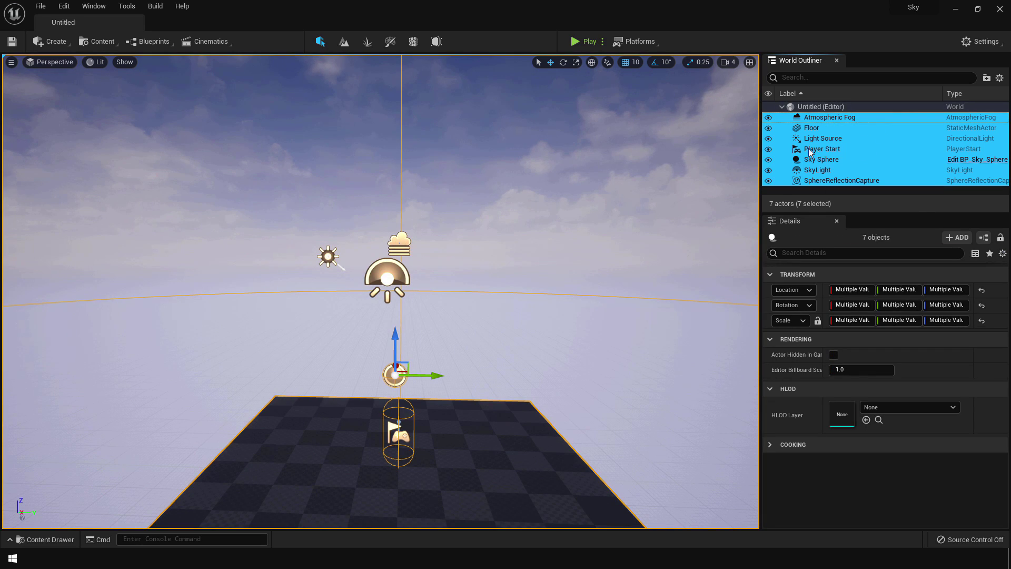
key(Delete)
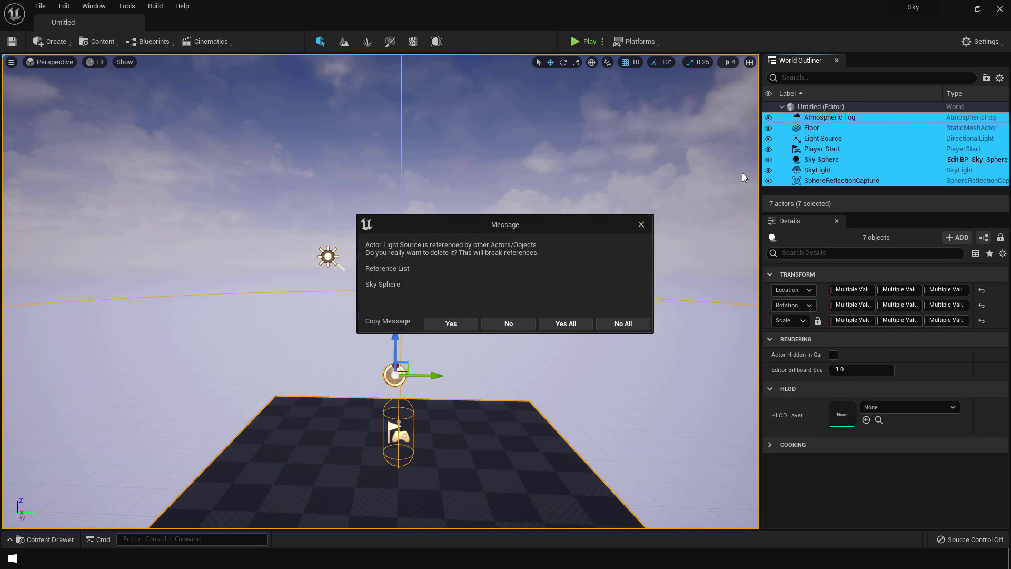
click(566, 324)
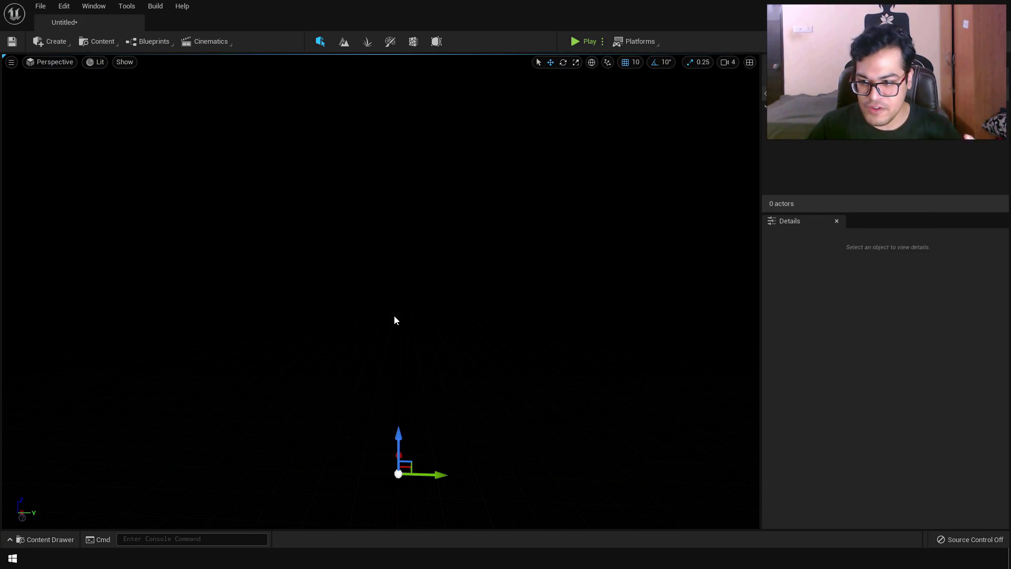
click(10, 47)
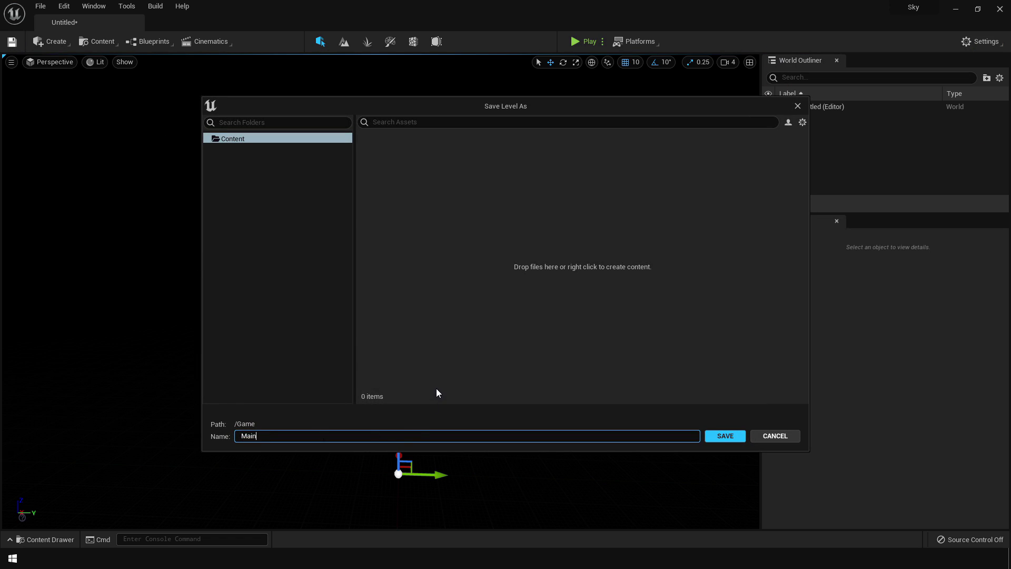
click(725, 436)
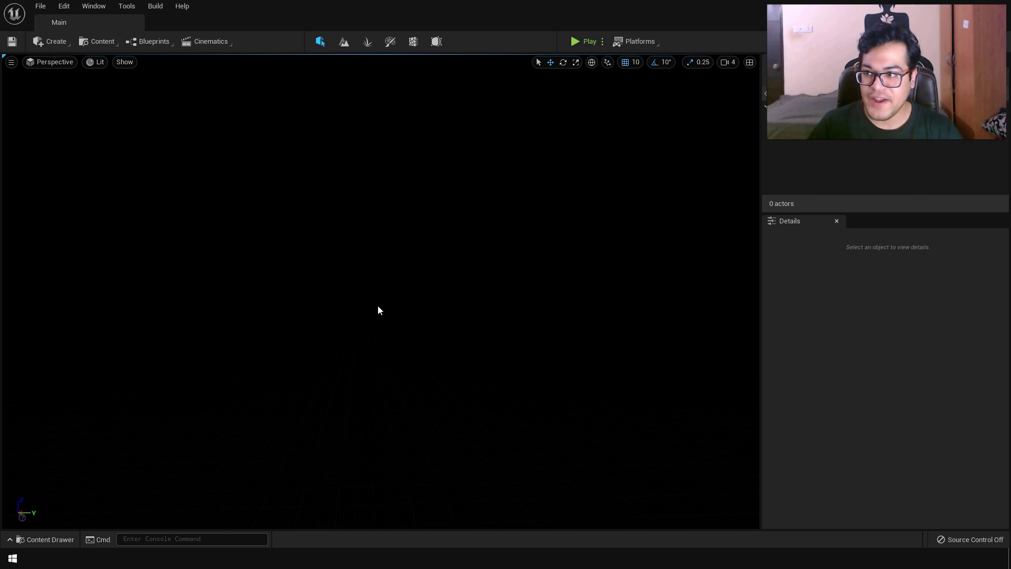
Place a Directional Light from the Lights menu and set its Mobility to Movable.
click(59, 45)
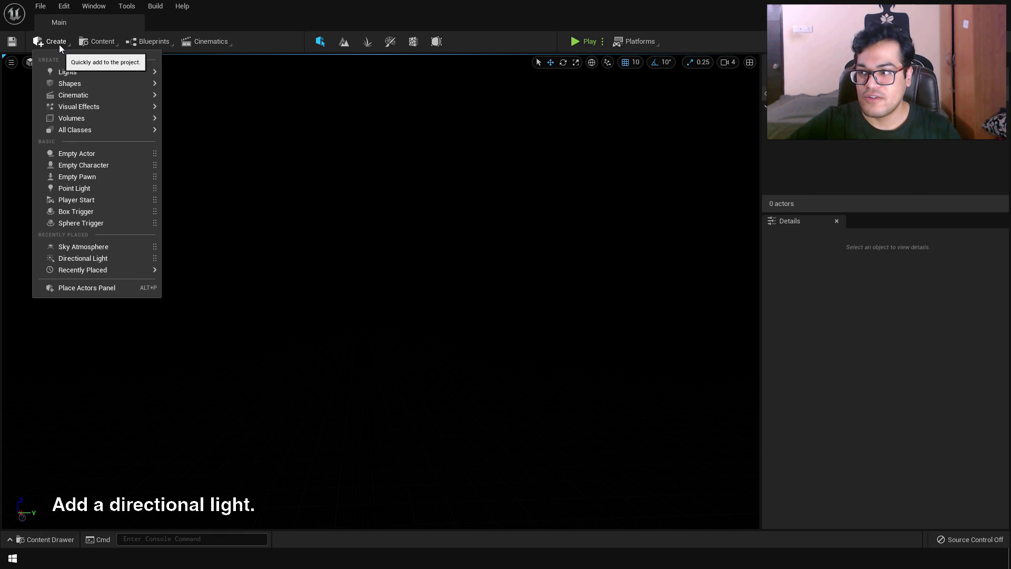
mouse_move(97, 70)
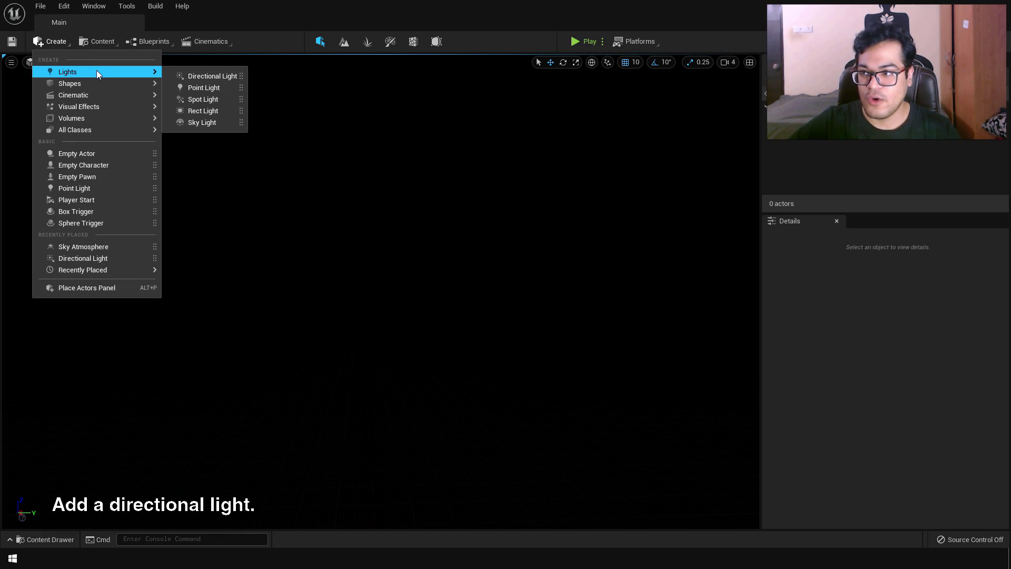
click(213, 76)
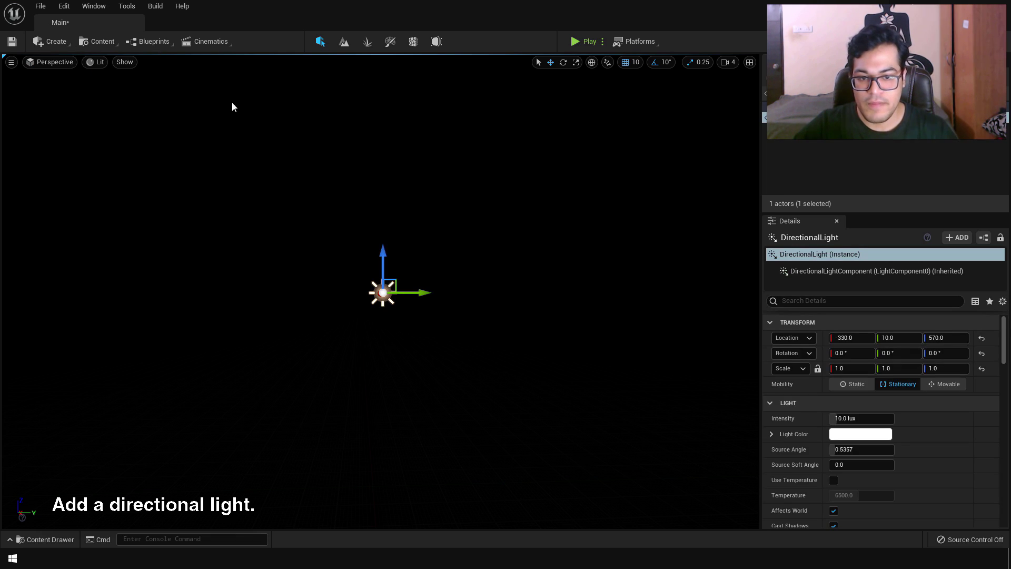
click(939, 390)
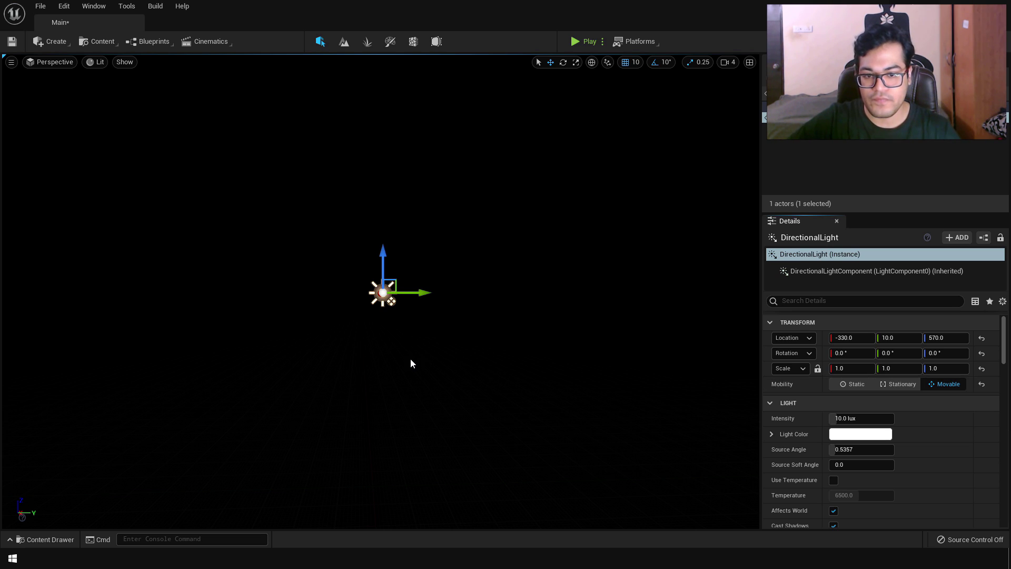
Place a Sky Light raised on Z above the directional light, Movable, with Real Time Capture on.
click(55, 41)
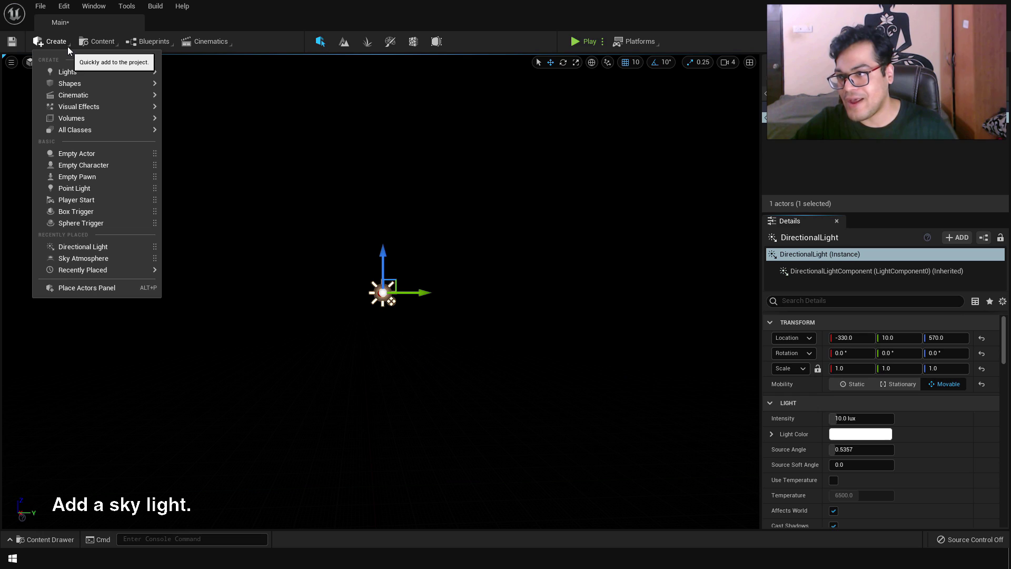
mouse_move(79, 71)
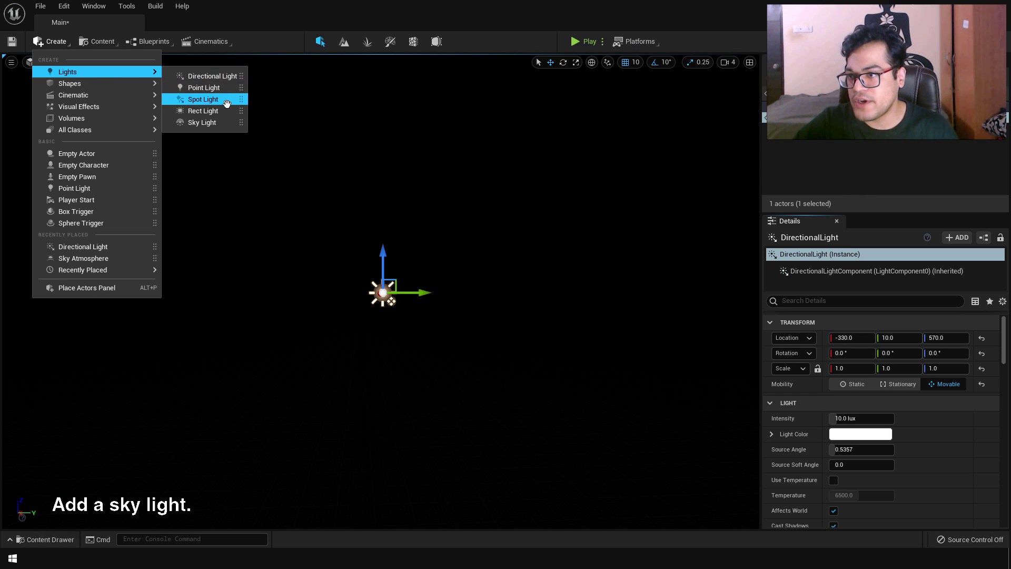
click(225, 123)
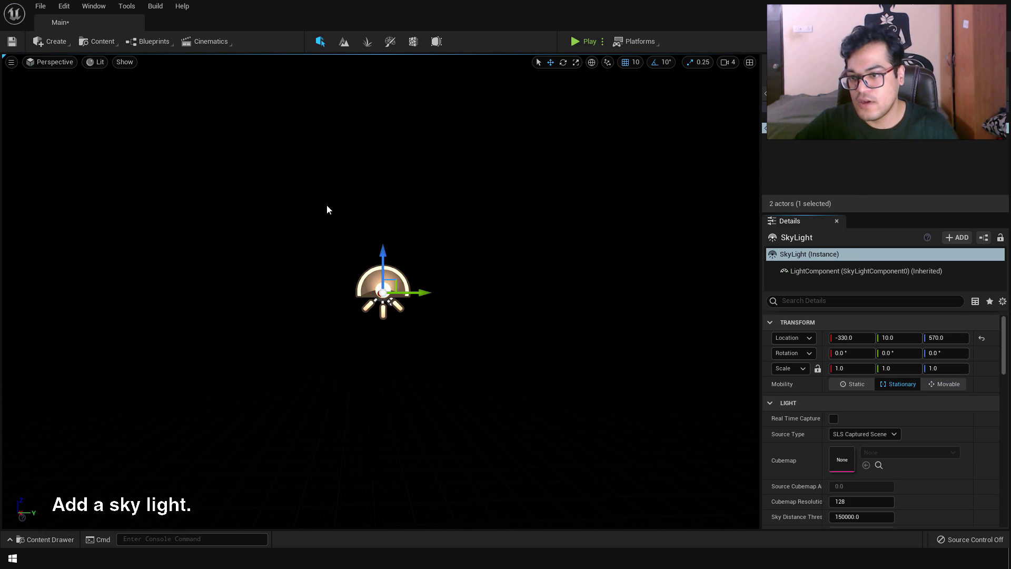
drag(383, 264, 383, 177)
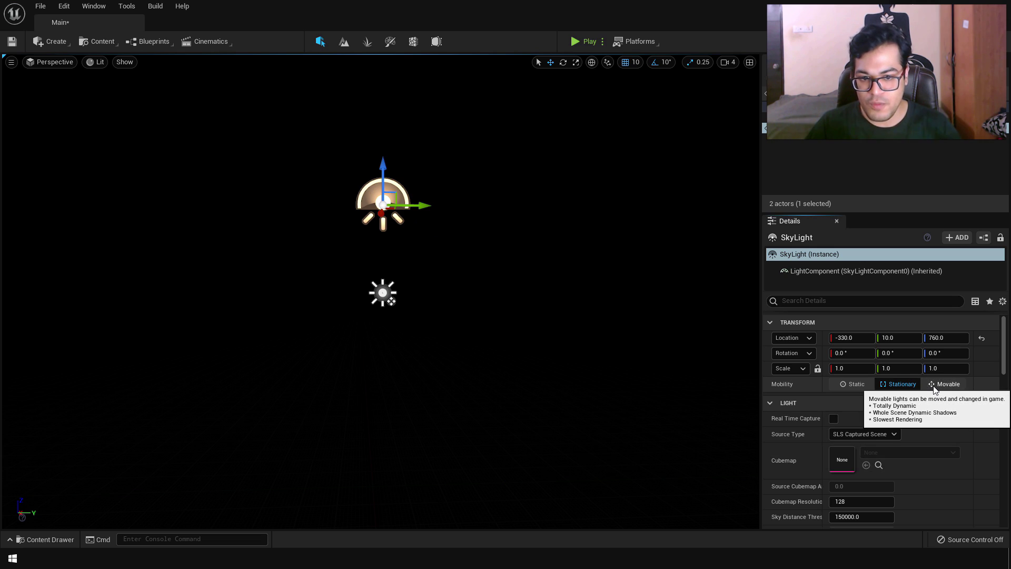
click(958, 385)
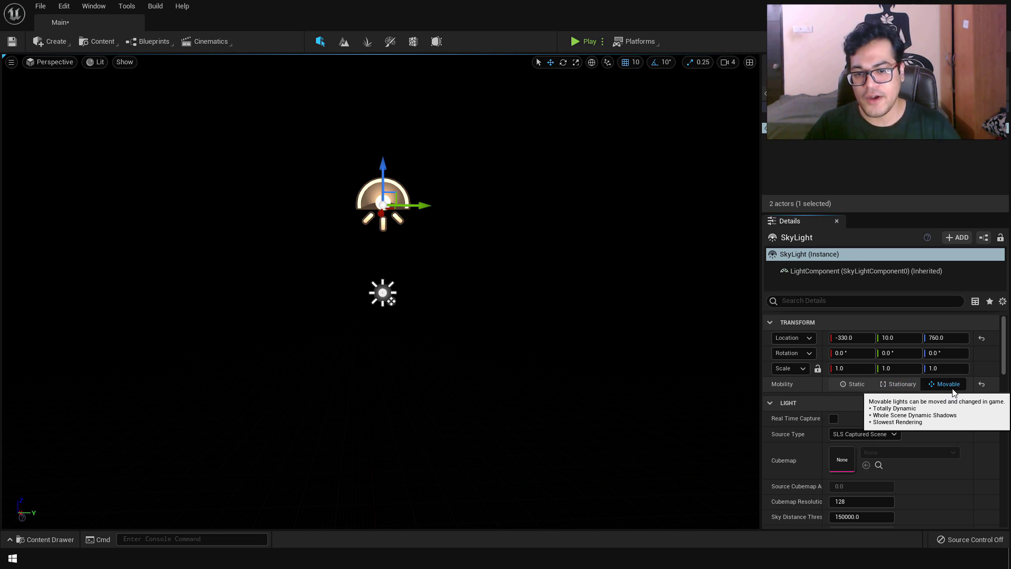
click(833, 419)
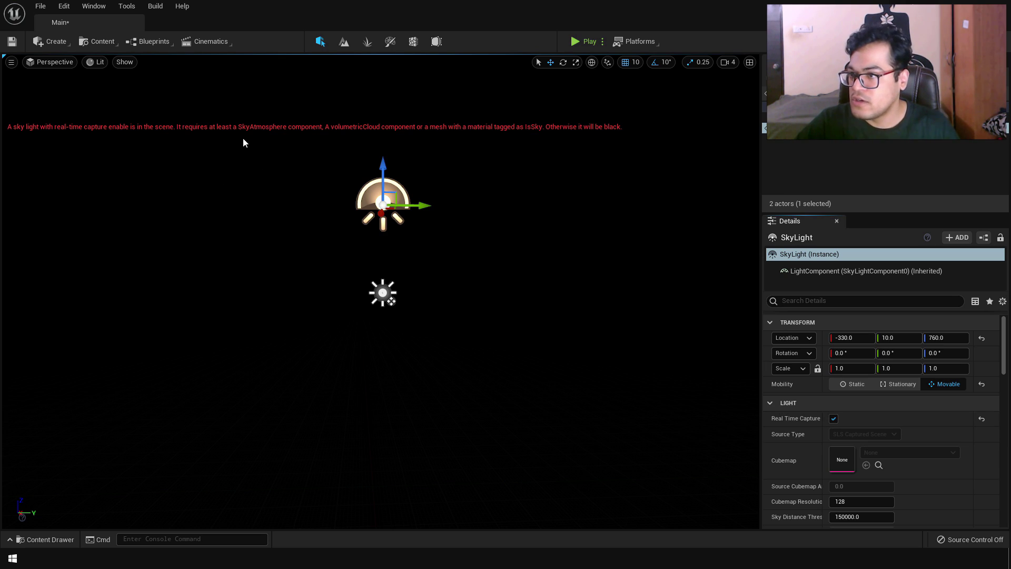
Place a Sky Atmosphere actor from the Visual Effects menu above the Sky Light.
click(53, 42)
mouse_move(80, 108)
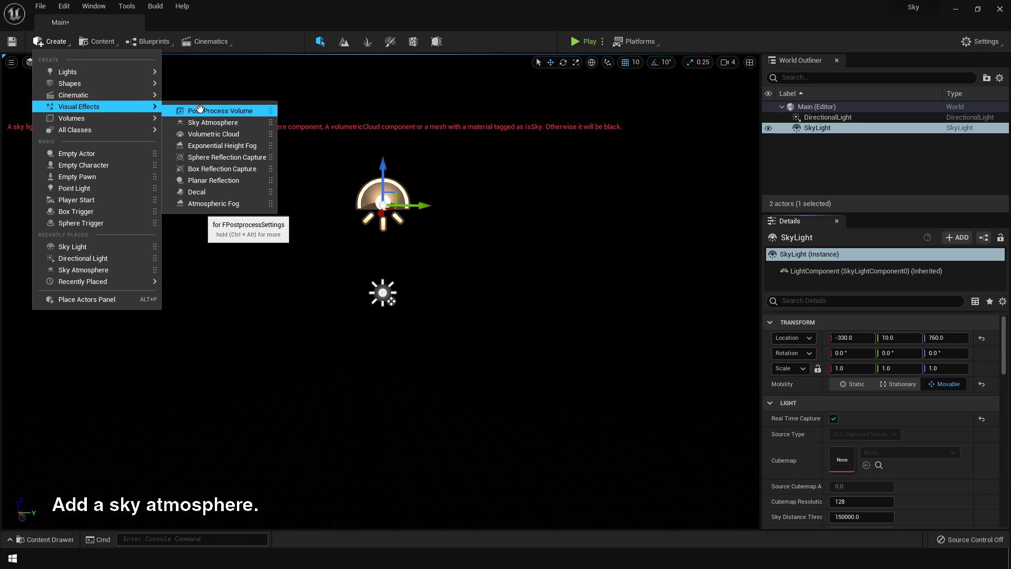
click(253, 122)
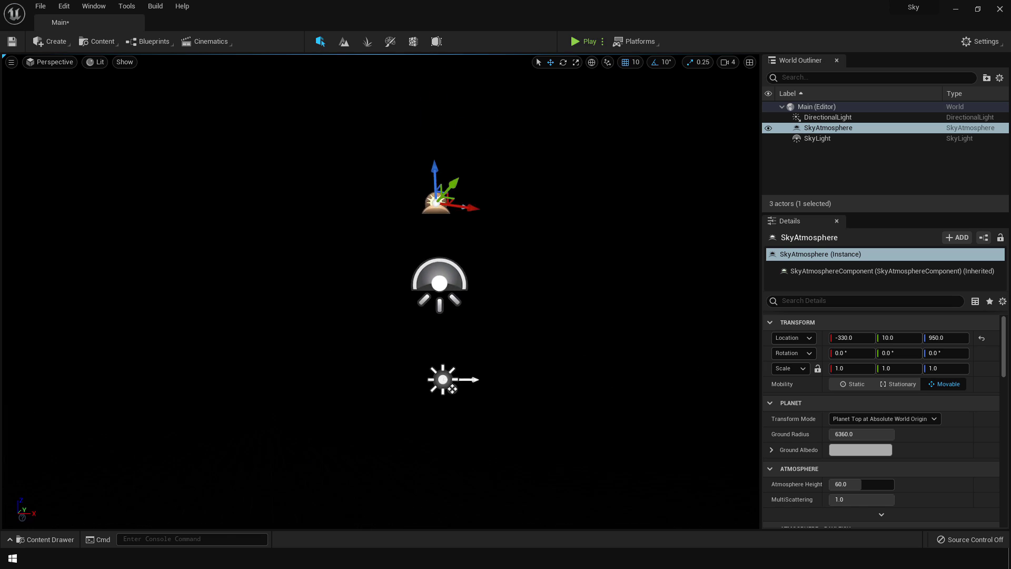
right_drag(380, 292, 463, 289)
right_drag(486, 232, 284, 224)
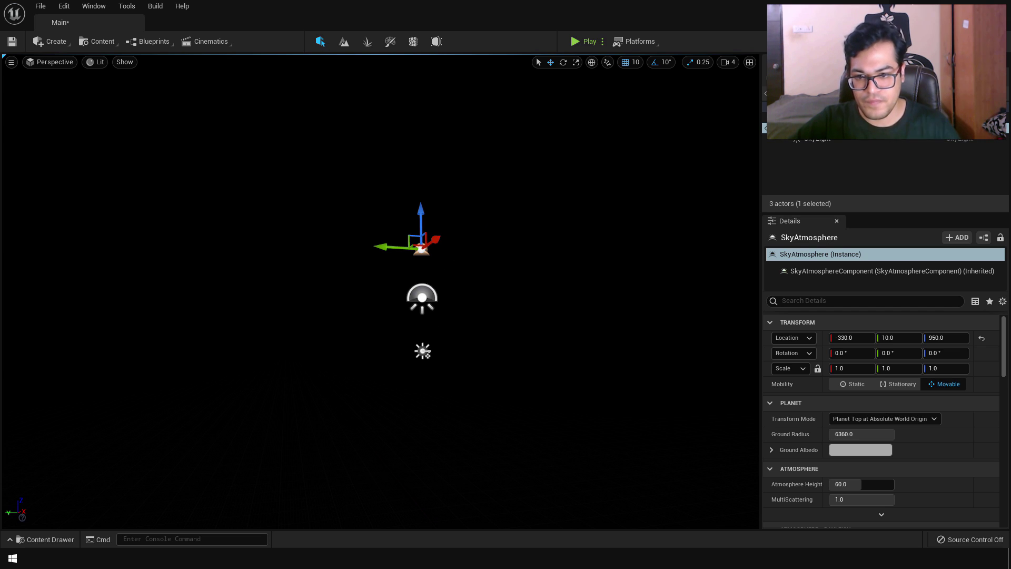
Tick Atmosphere Sun Light on the DirectionalLight and view the resulting sunset sun.
click(425, 351)
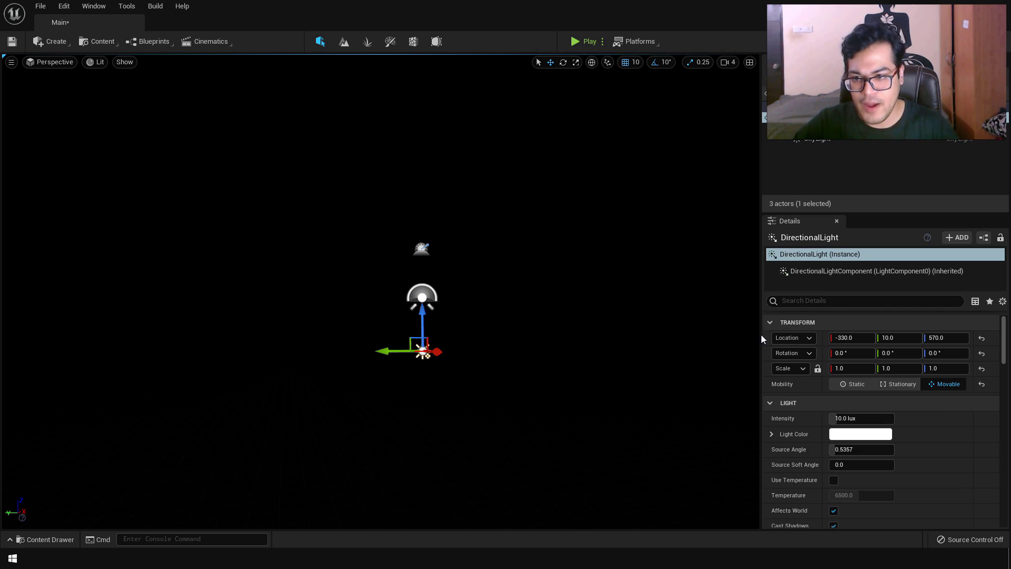
drag(1001, 342, 1004, 452)
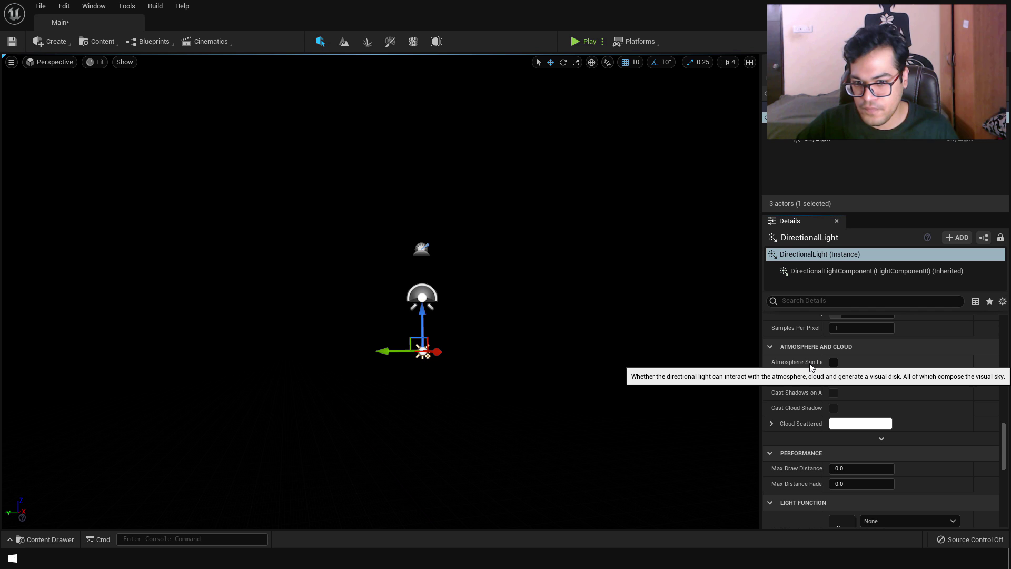
click(833, 362)
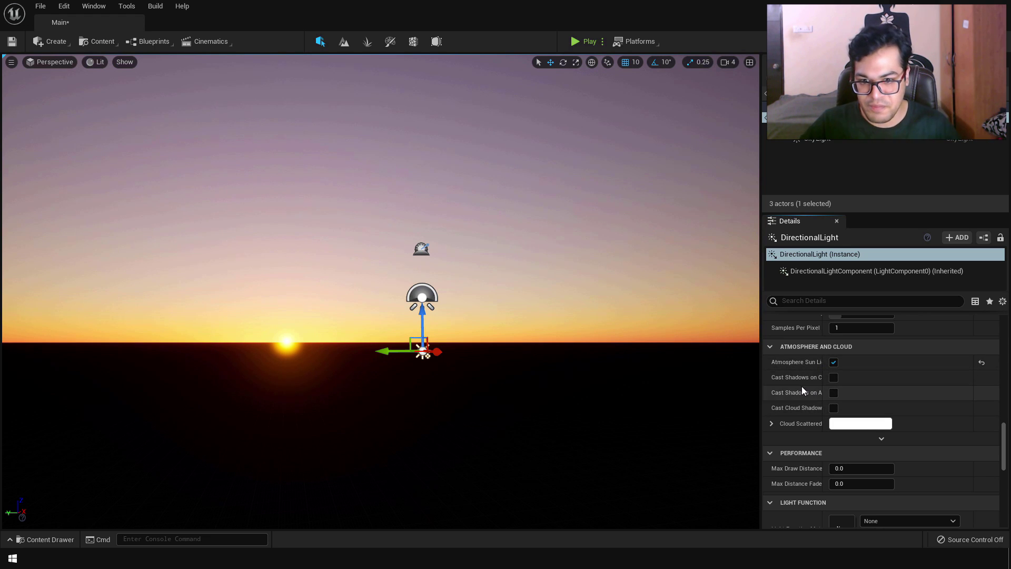
right_drag(581, 324, 503, 331)
key(d)
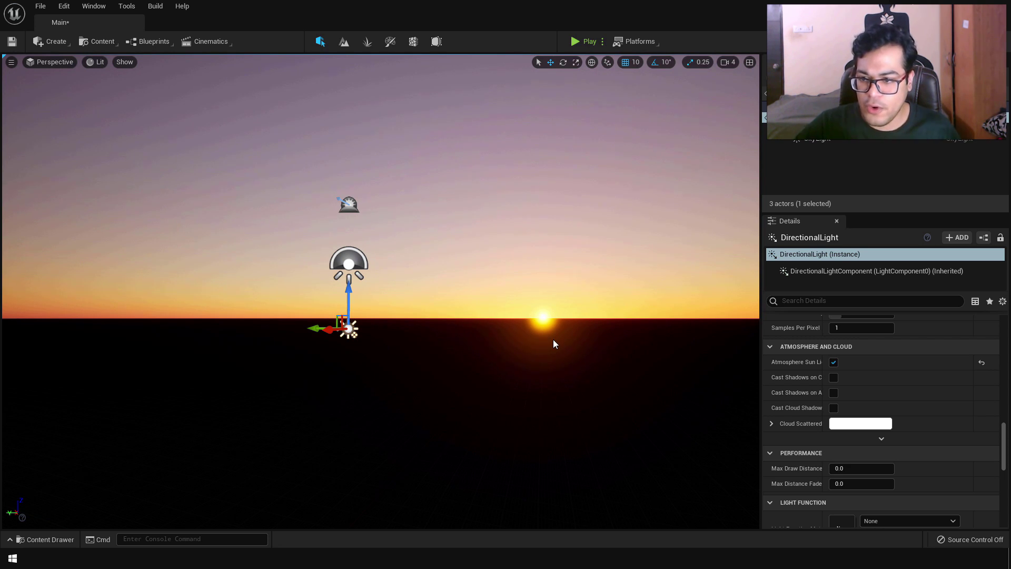
Rotate the DirectionalLight's pitch with the rotate gizmo until the sun sits at the horizon.
click(562, 64)
mouse_move(354, 330)
mouse_down()
mouse_move(443, 331)
mouse_move(371, 331)
mouse_up()
drag(325, 296, 321, 380)
right_drag(467, 282, 474, 232)
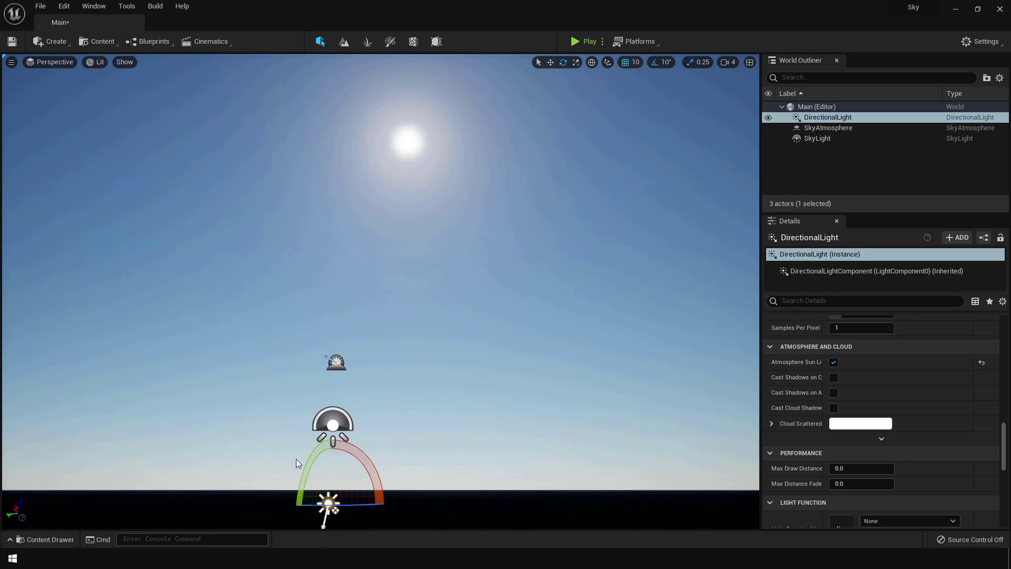
drag(296, 464, 293, 521)
right_drag(497, 425, 485, 474)
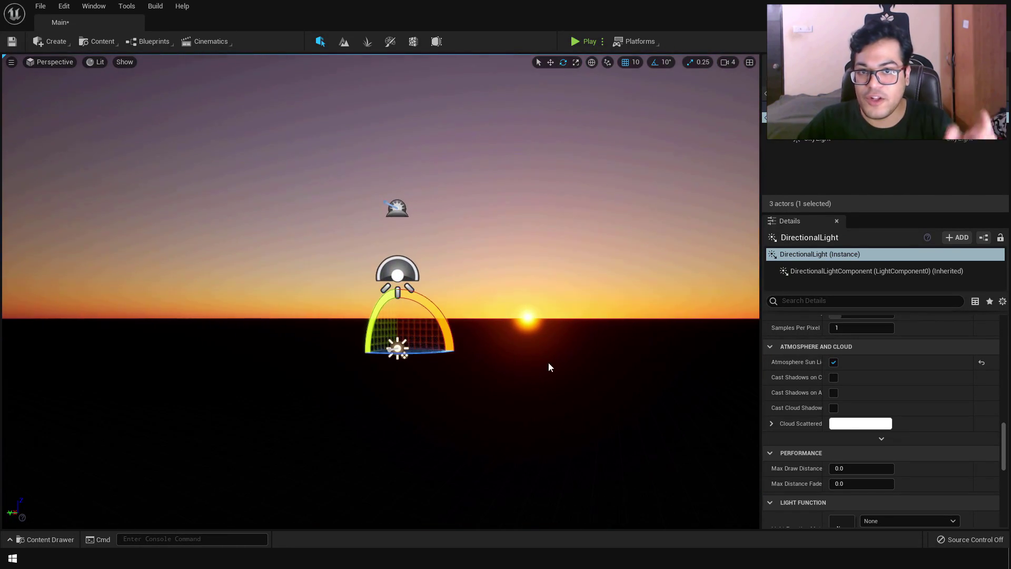
Switch to the translate tool and steer the sun with Ctrl+L to just above the horizon.
click(550, 62)
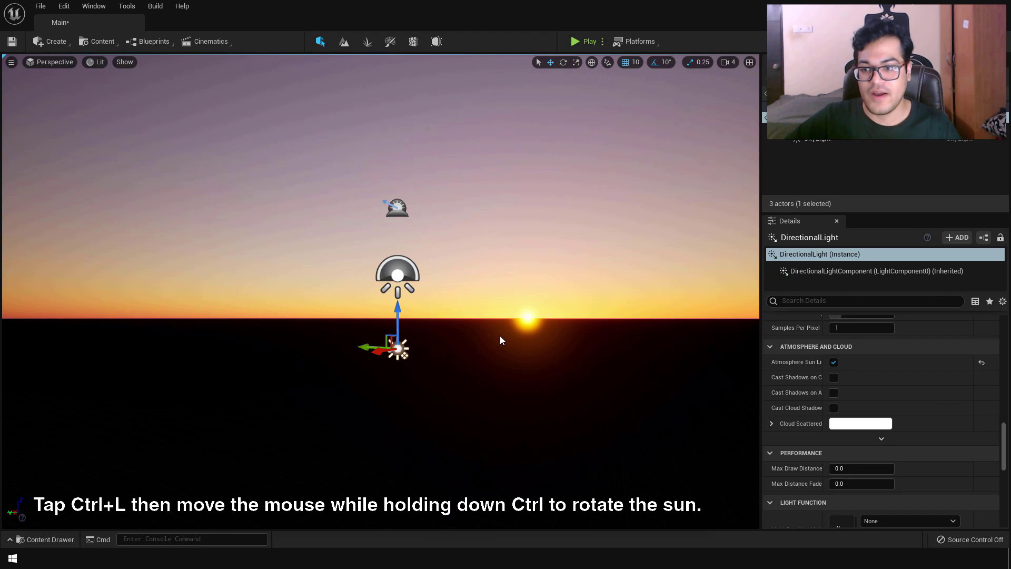
key(ctrl+l)
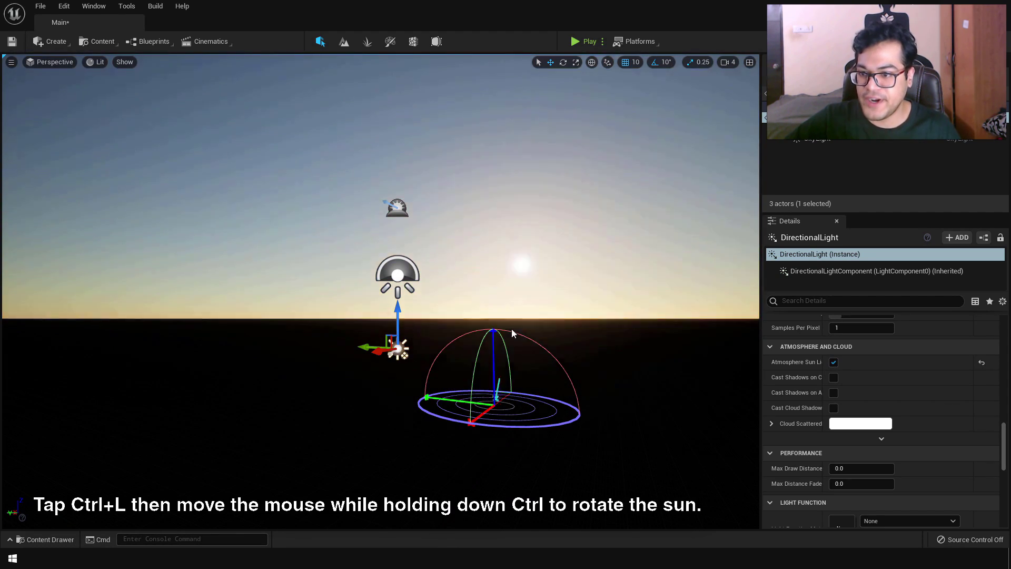
mouse_move(473, 333)
key(ctrl+l)
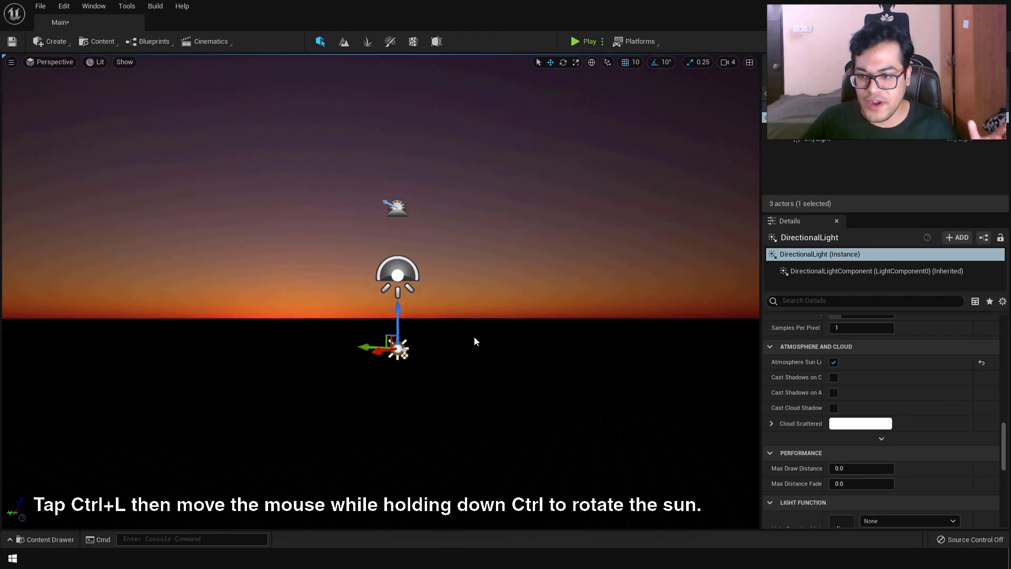
key(ctrl+l)
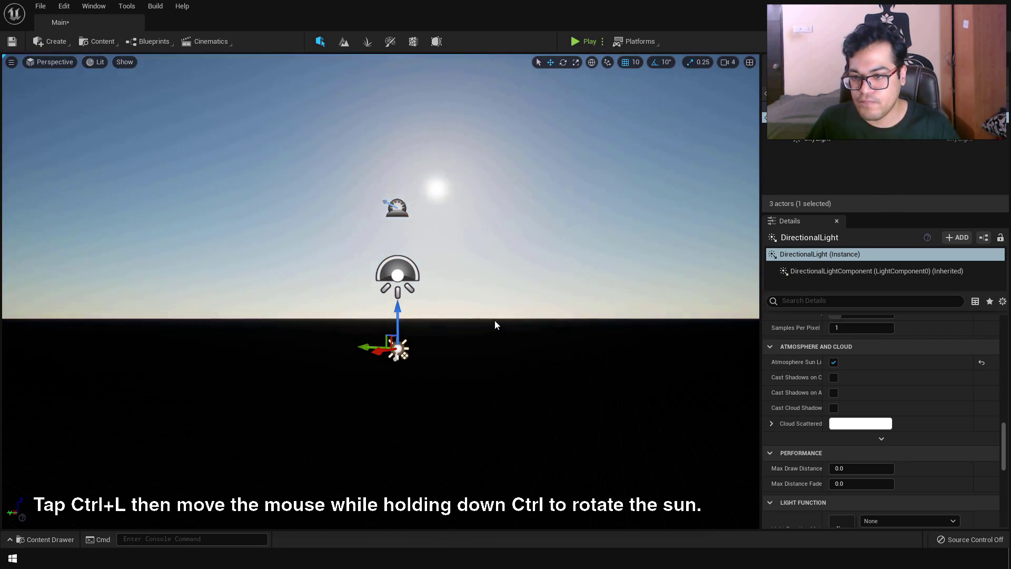
mouse_move(512, 336)
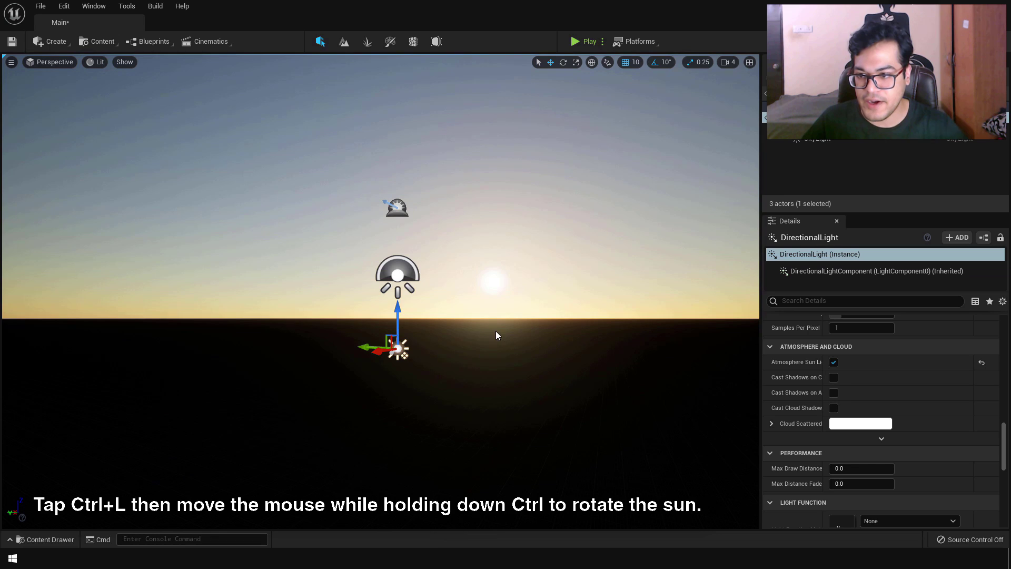
right_drag(495, 332, 508, 427)
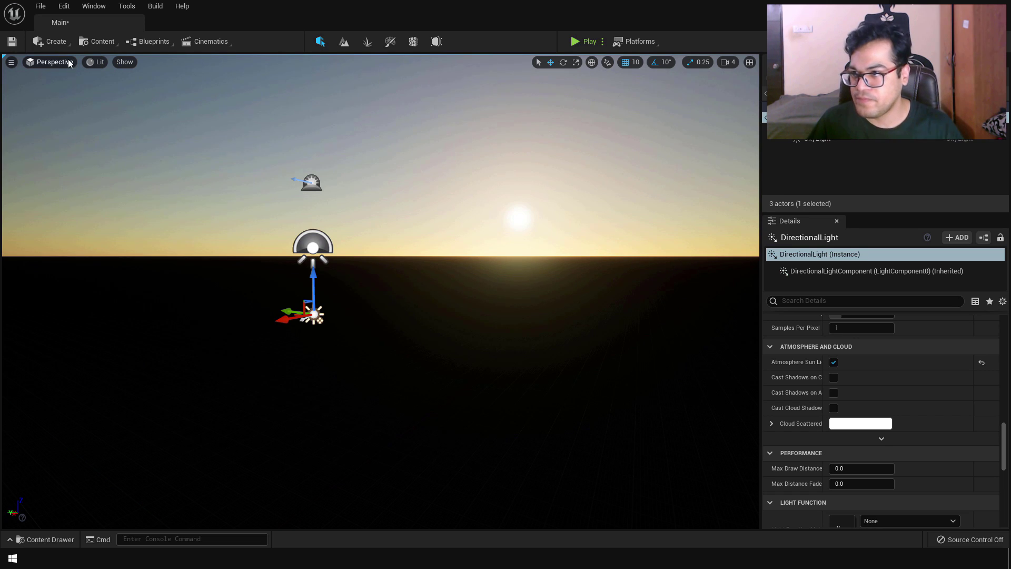
Place an Exponential Height Fog from the Visual Effects menu.
click(68, 45)
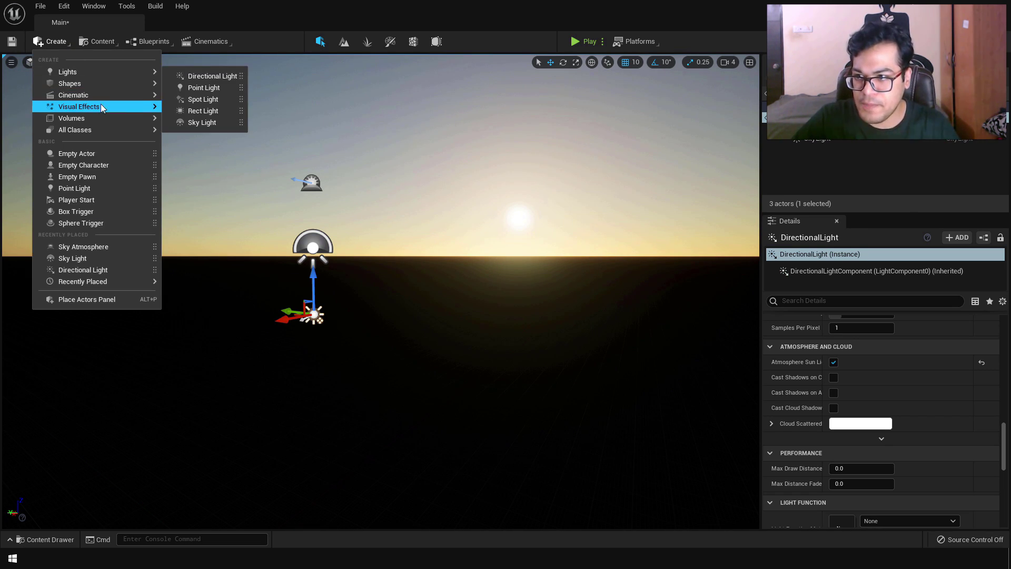
mouse_move(103, 108)
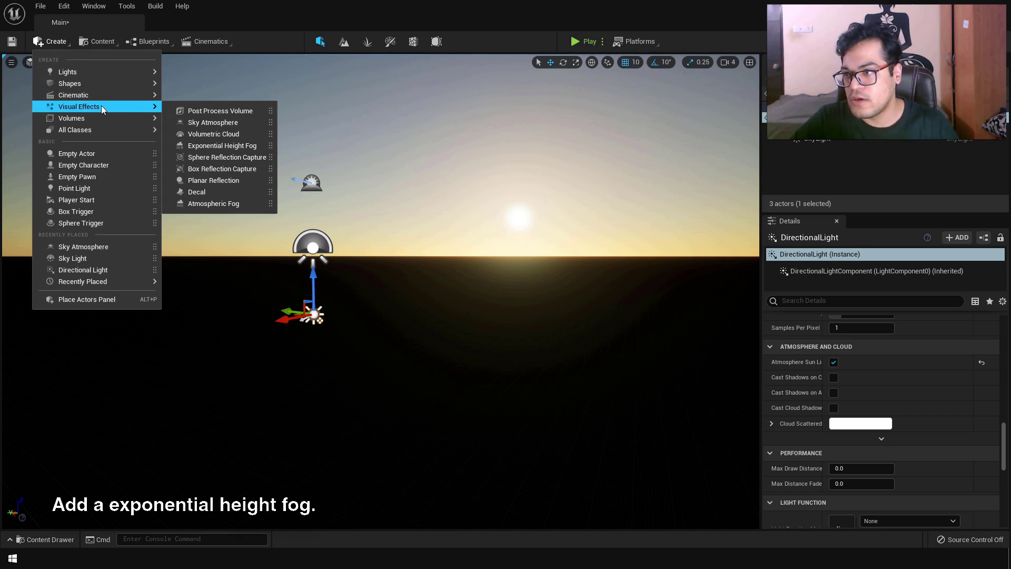
click(262, 145)
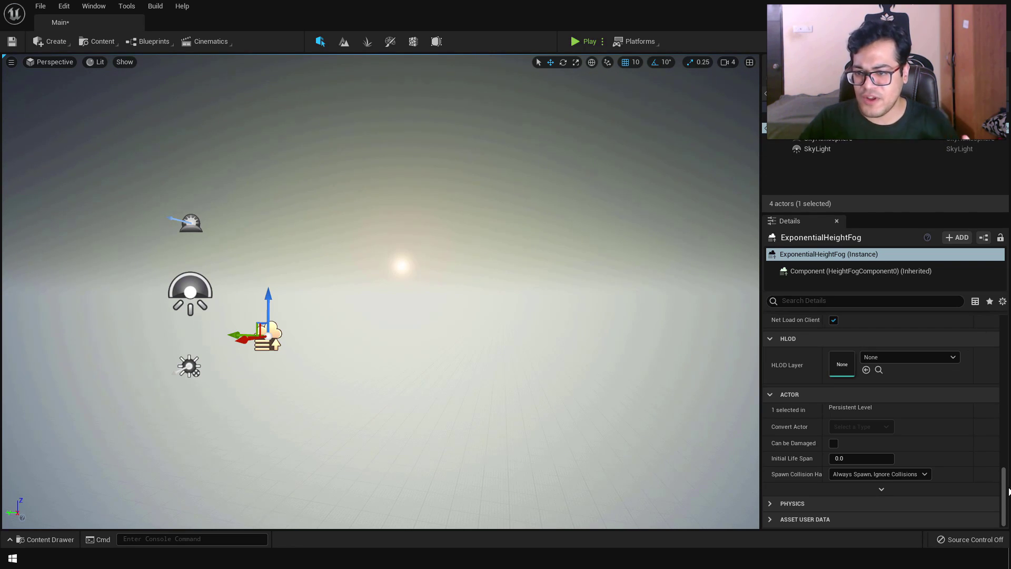
Set the height fog's Fog Inscattering Color to black in the Color Picker.
drag(1009, 492, 1001, 357)
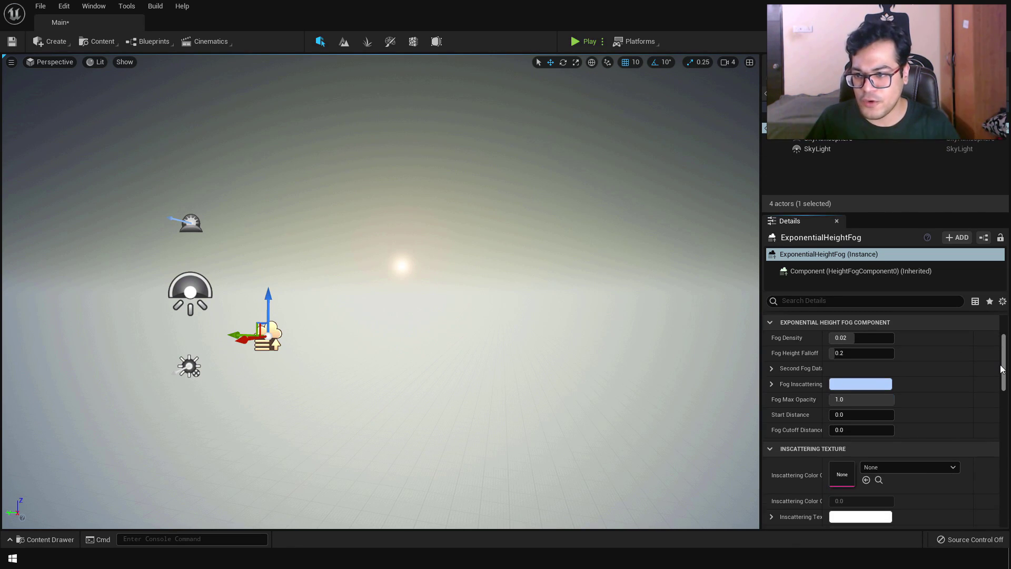
click(856, 383)
drag(776, 372, 776, 413)
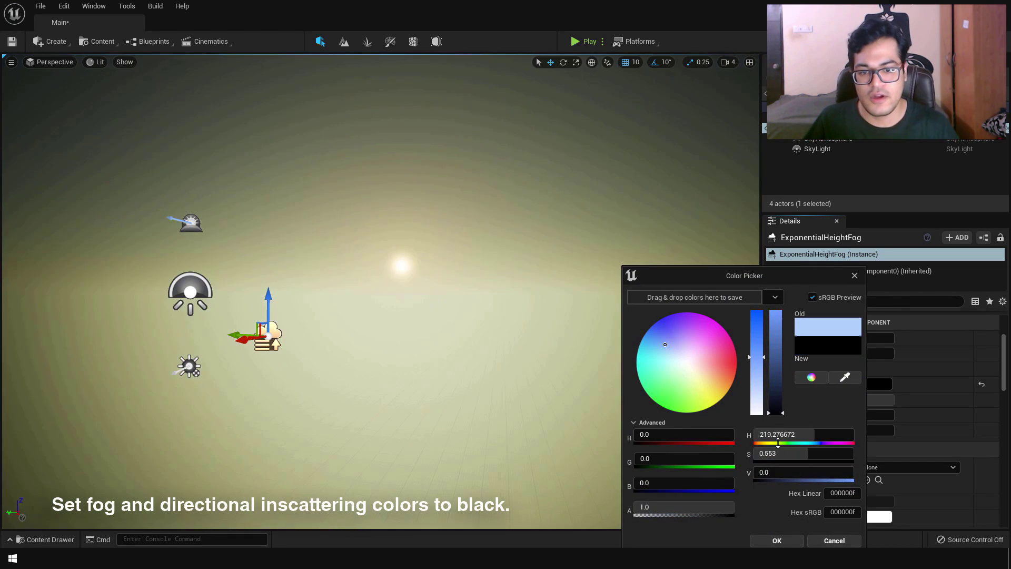
click(774, 539)
Set Directional Inscattering Color to black and enable Volumetric Fog.
scroll(854, 385, down, 6)
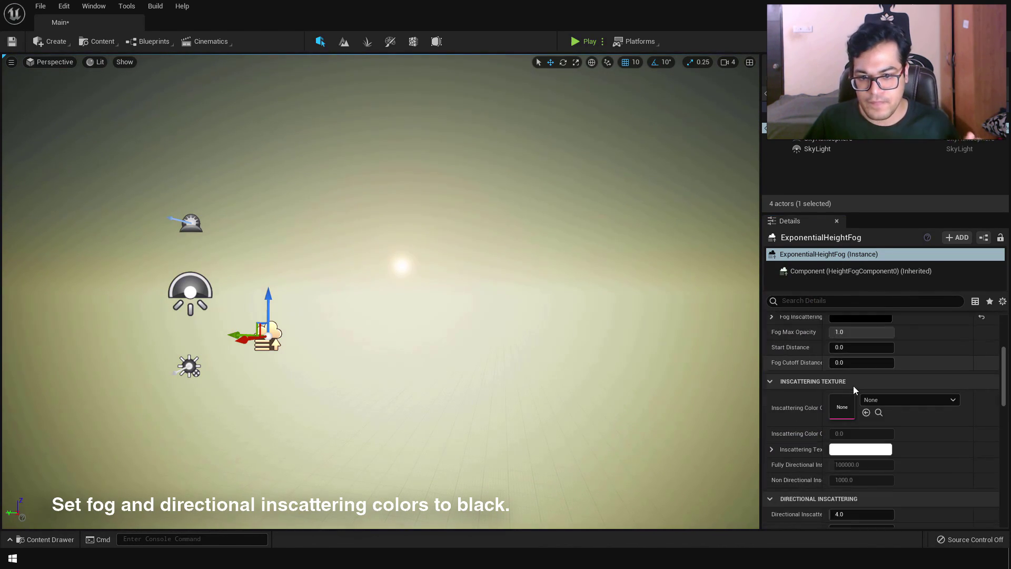
click(864, 411)
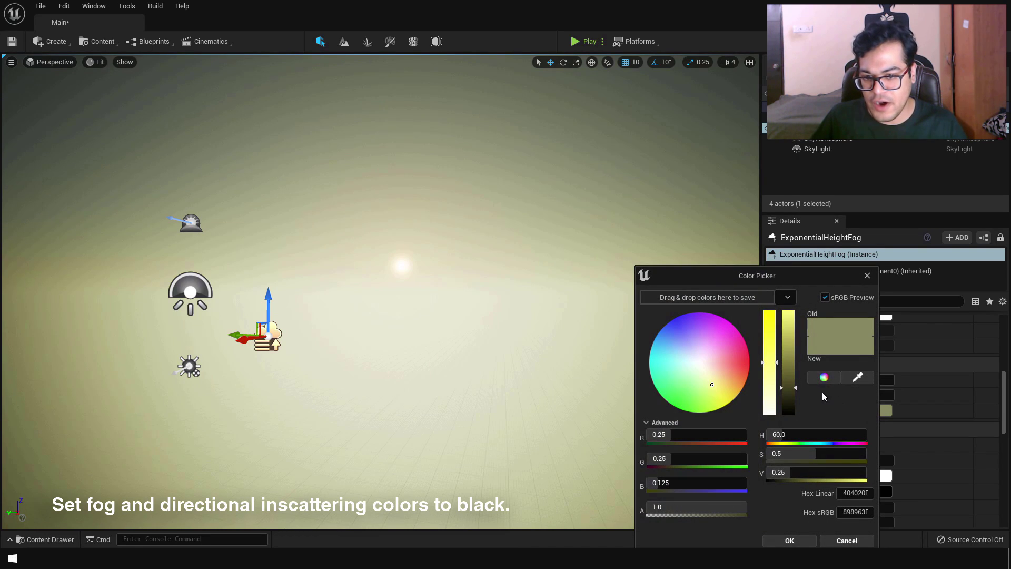
drag(788, 321, 788, 413)
click(790, 539)
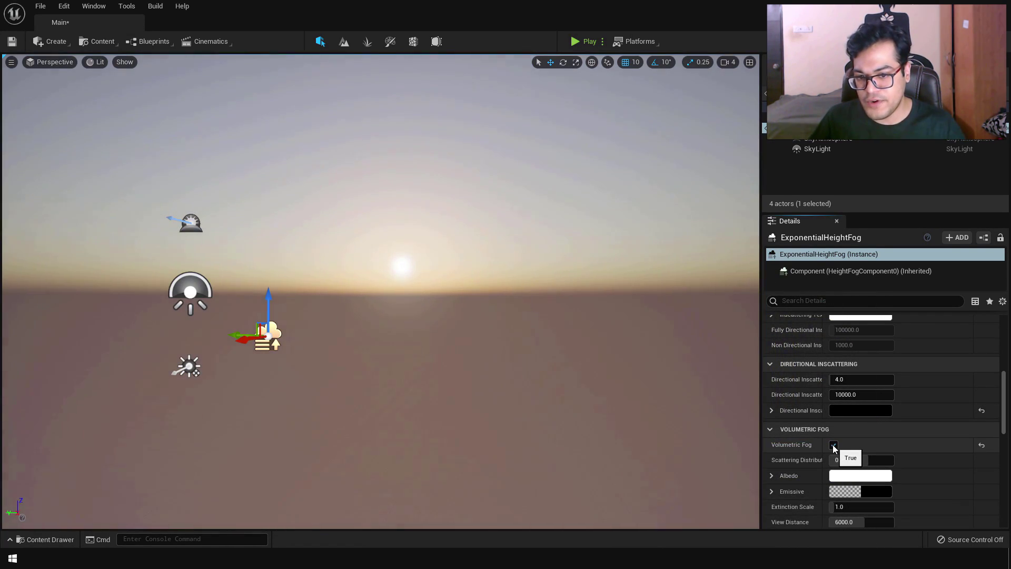
click(834, 445)
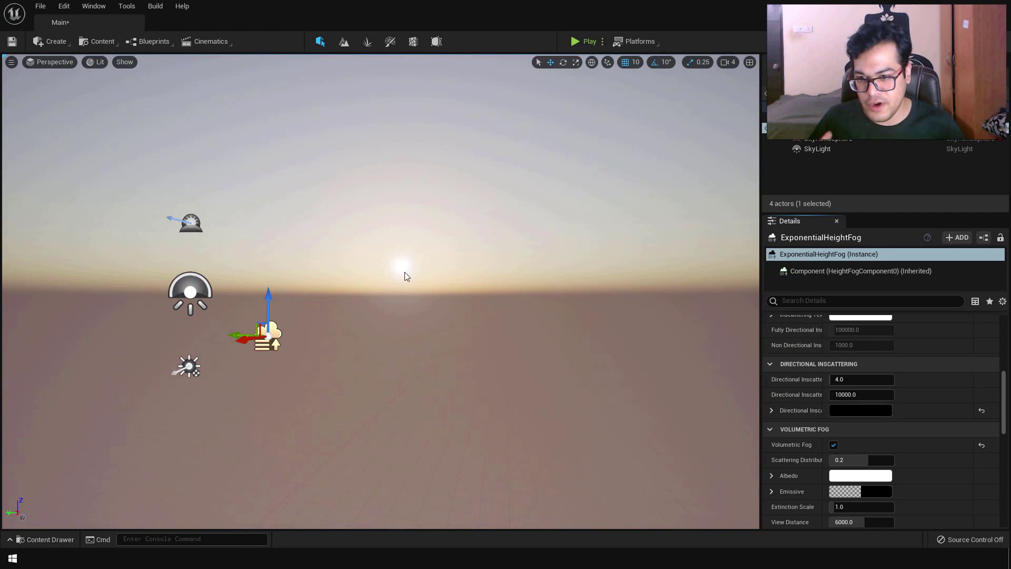
right_drag(509, 387, 458, 389)
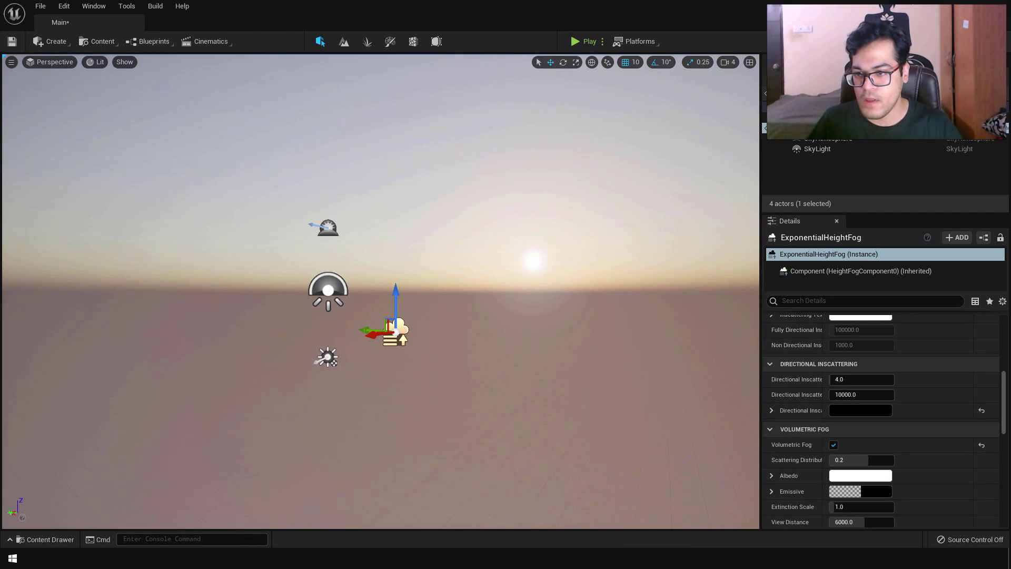
right_drag(526, 353, 514, 332)
Raise the sun high with Ctrl+L for bright daylight, then deselect everything.
key(ctrl+l)
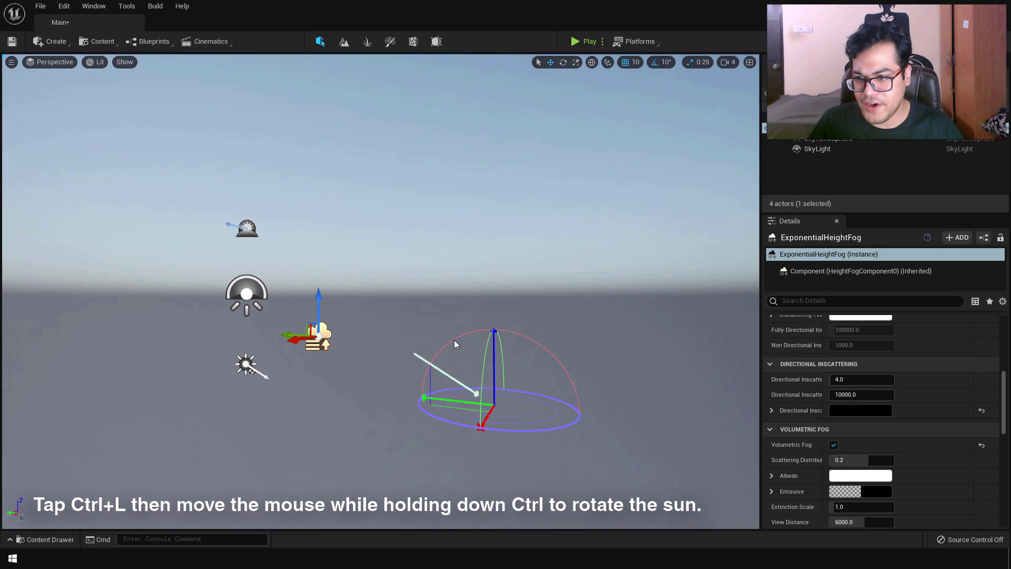
key(ctrl)
click(415, 302)
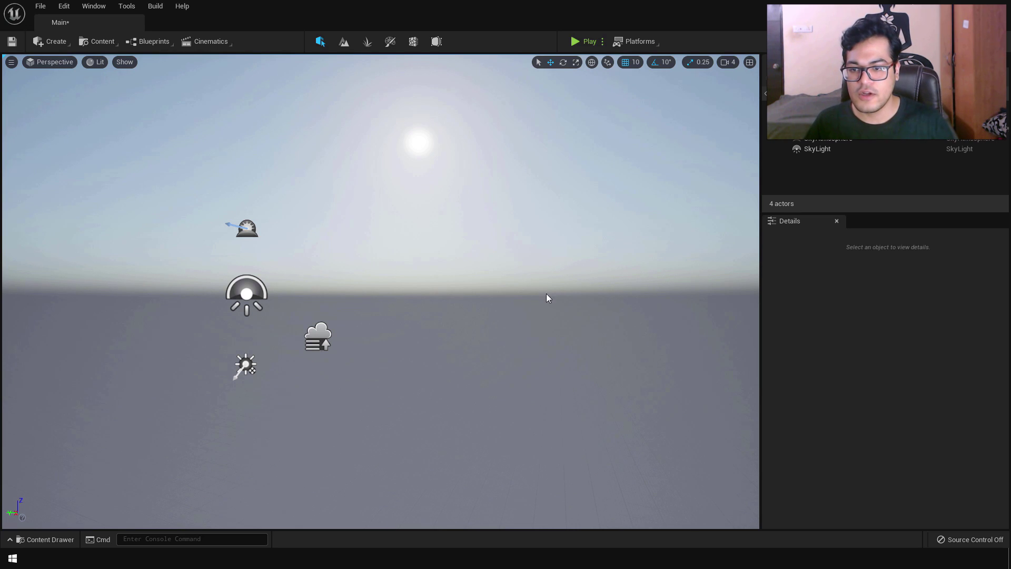
click(63, 6)
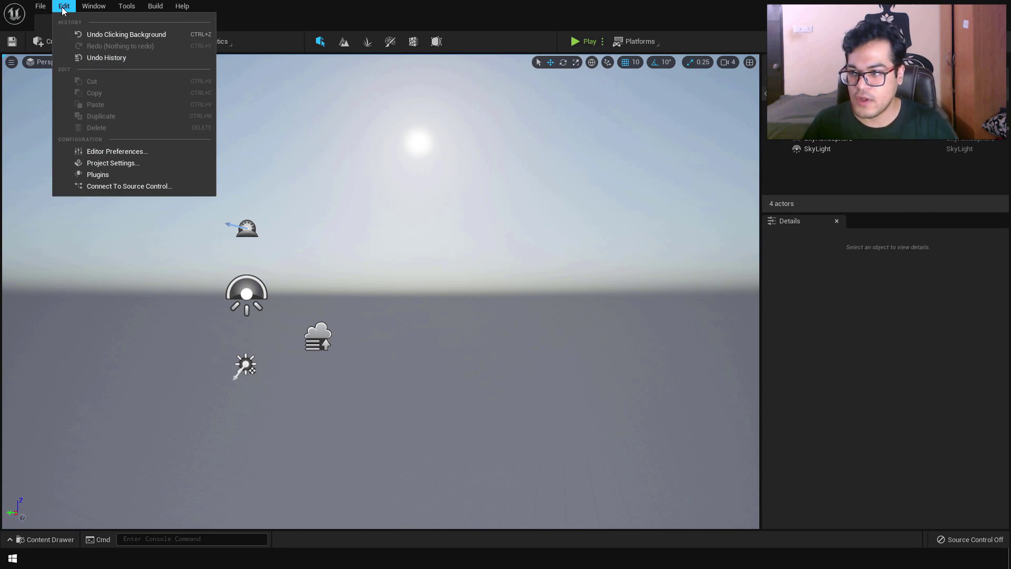
click(103, 164)
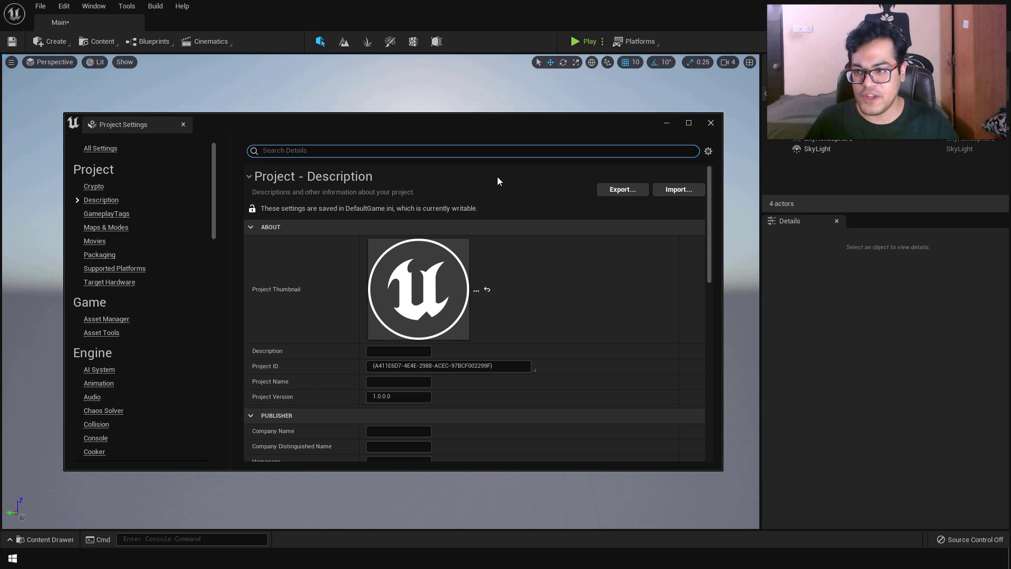
text(fog)
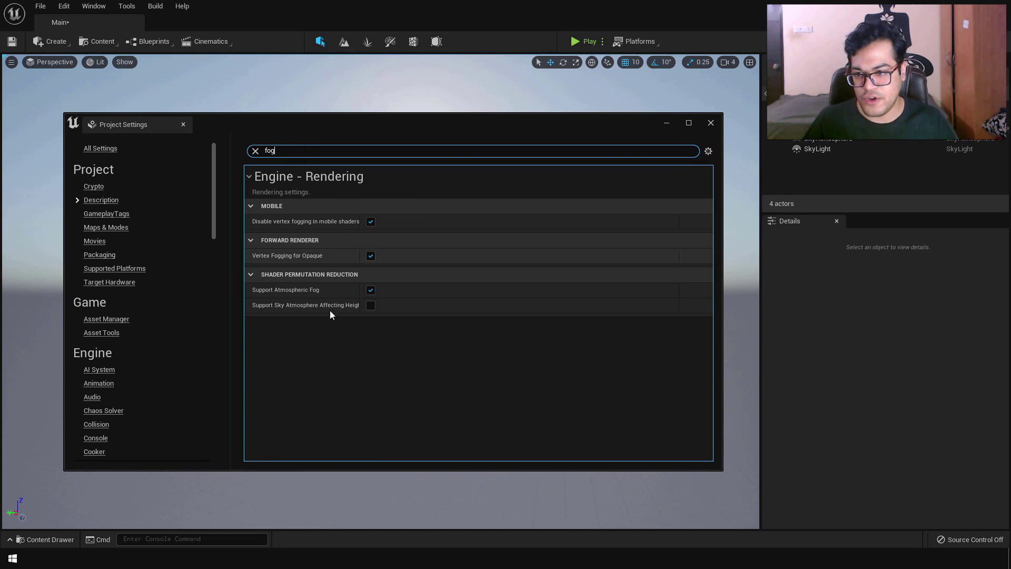
mouse_move(285, 308)
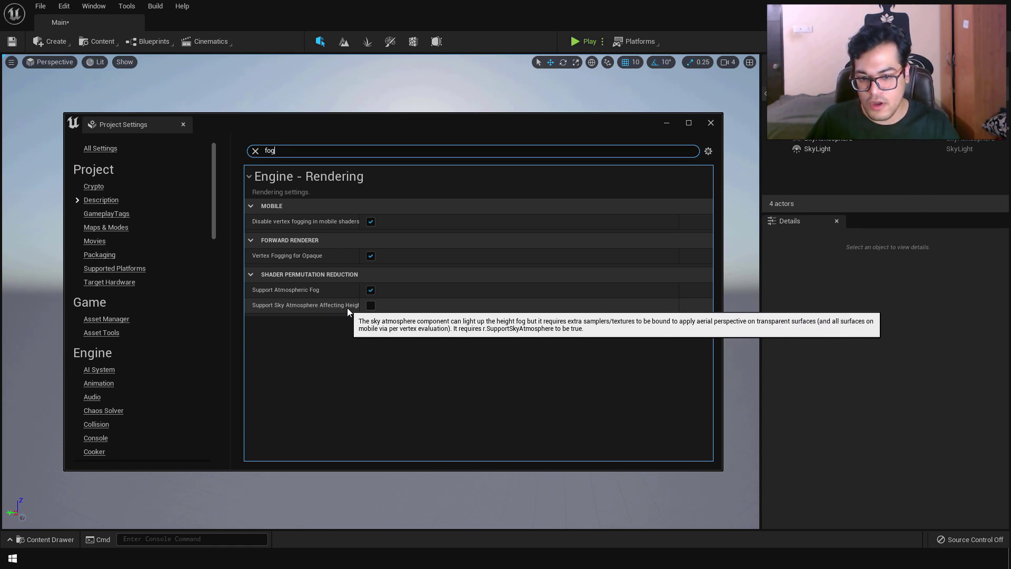
click(370, 306)
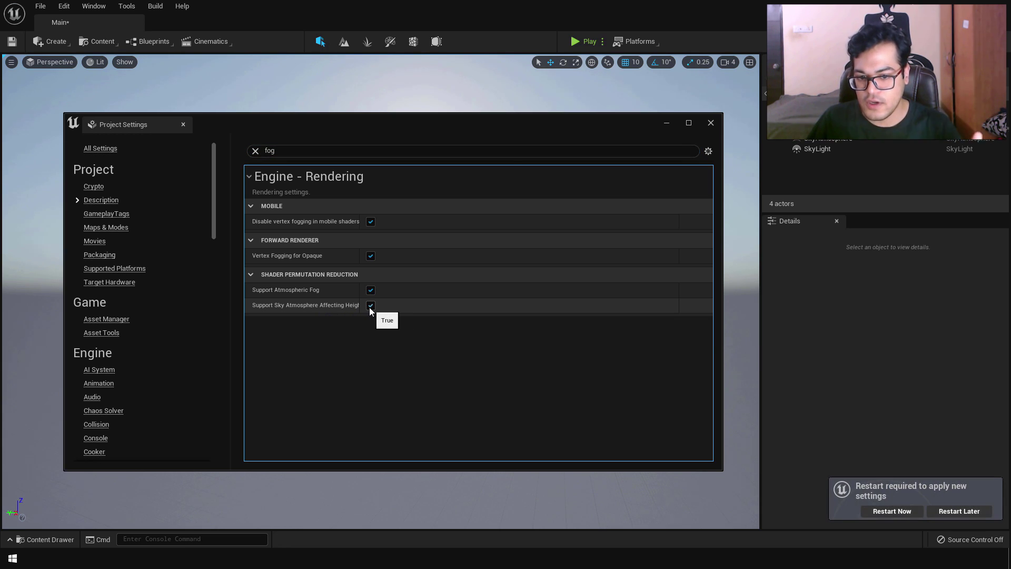
click(890, 512)
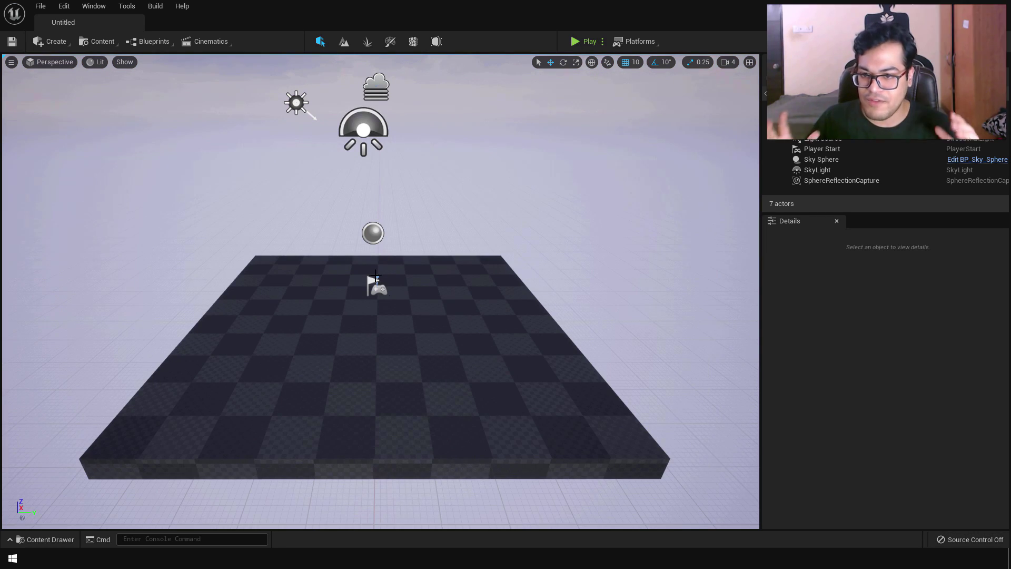
Reopen the Main level from the Content Drawer and swing the sun high for hazy daylight.
click(18, 539)
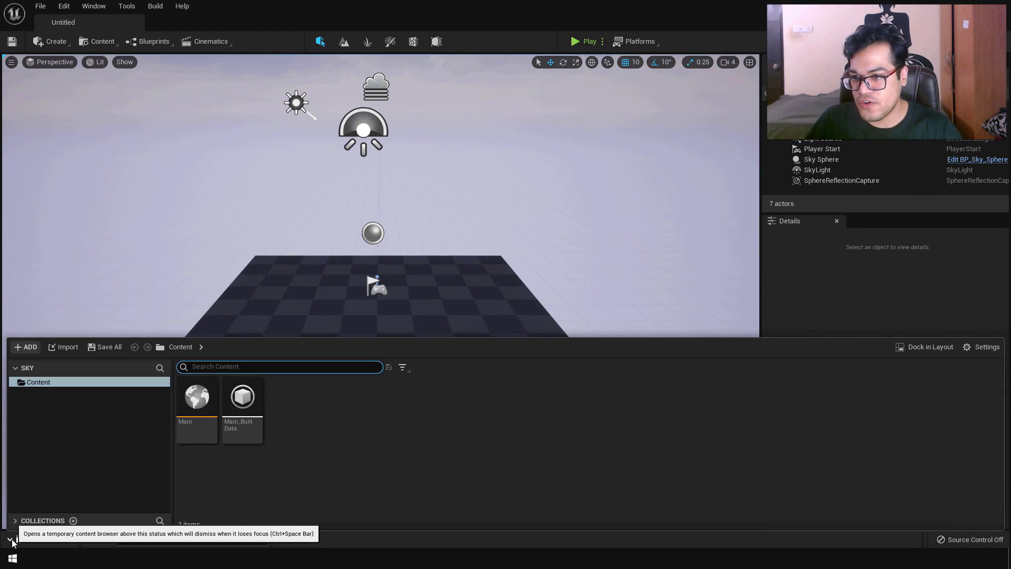
double_click(190, 406)
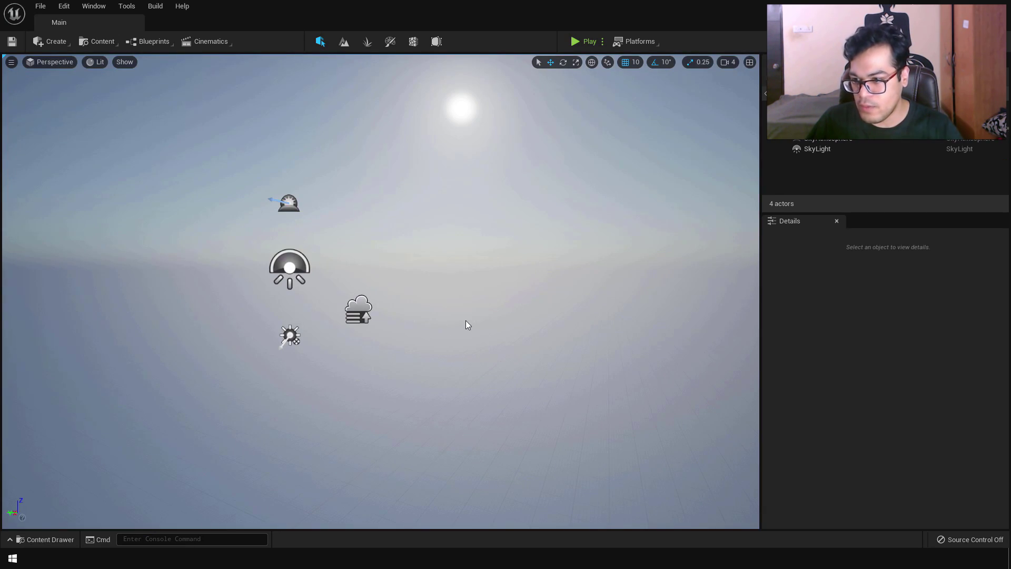
key(ctrl+l)
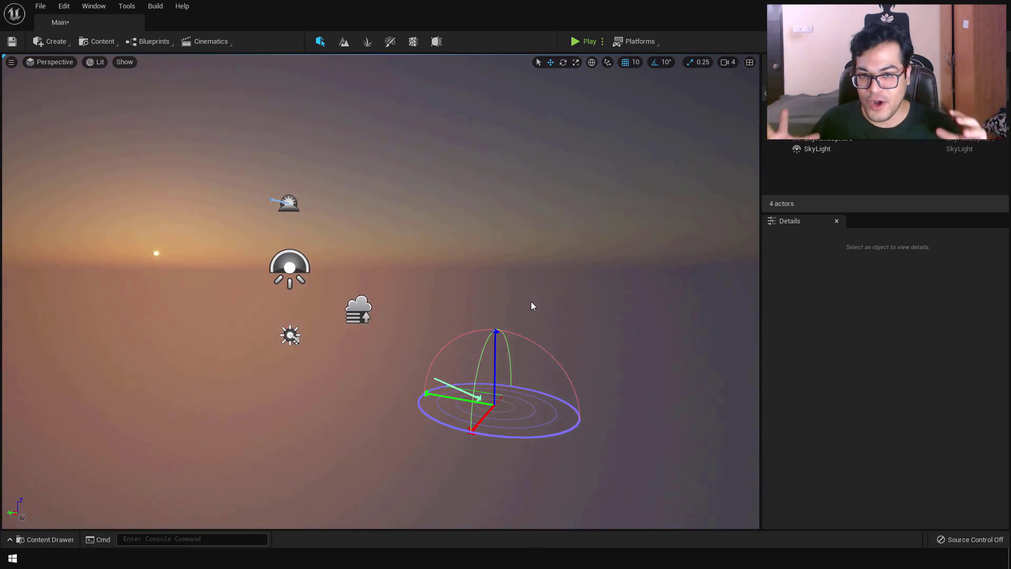
key(ctrl+l)
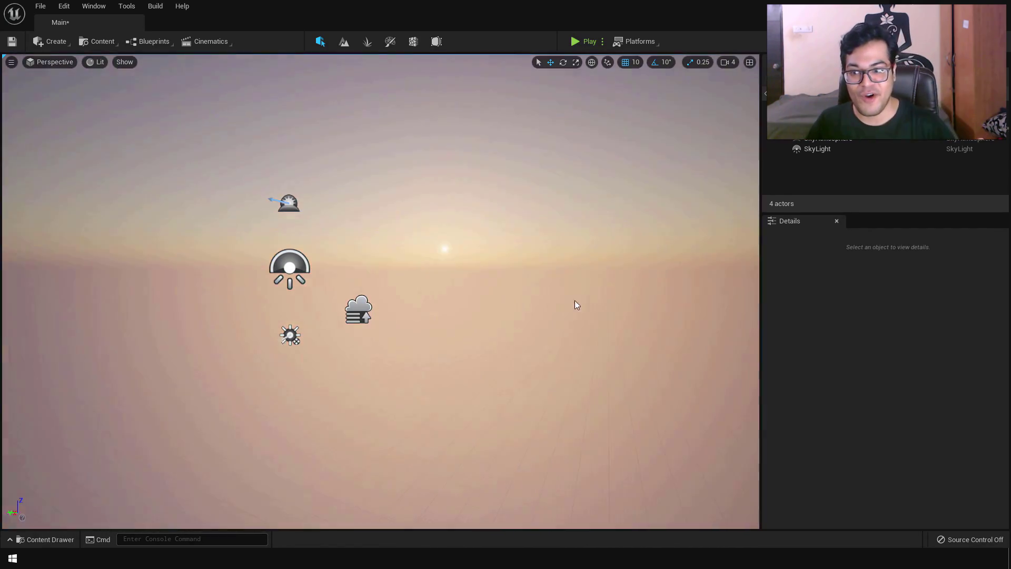
key(ctrl+l)
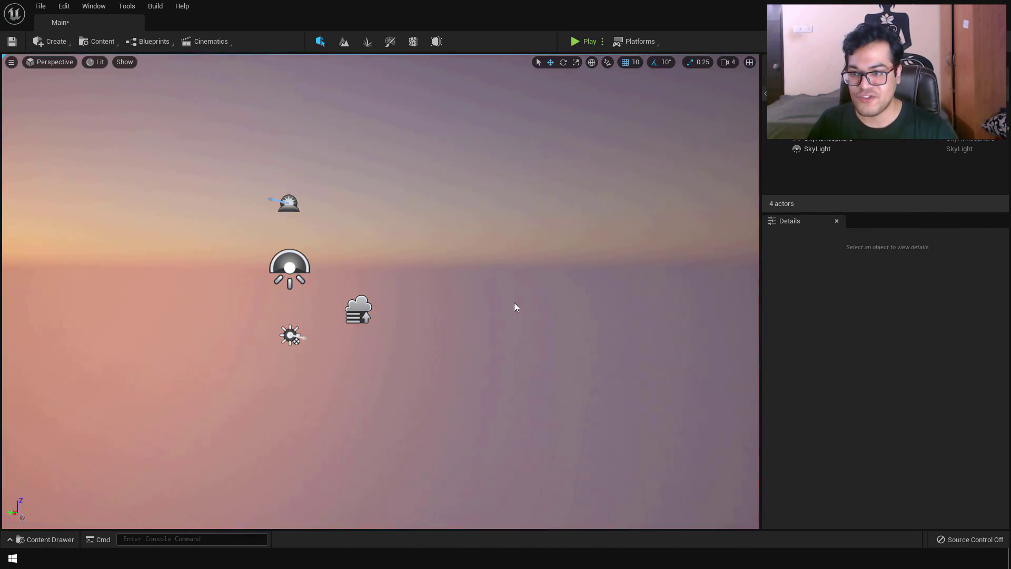
key(ctrl+l)
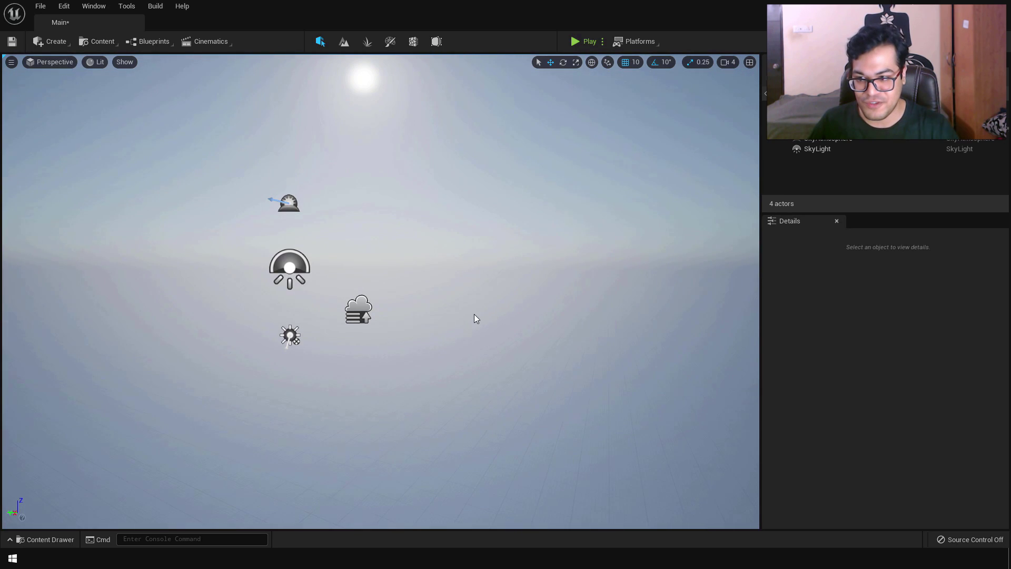
right_drag(517, 302, 500, 280)
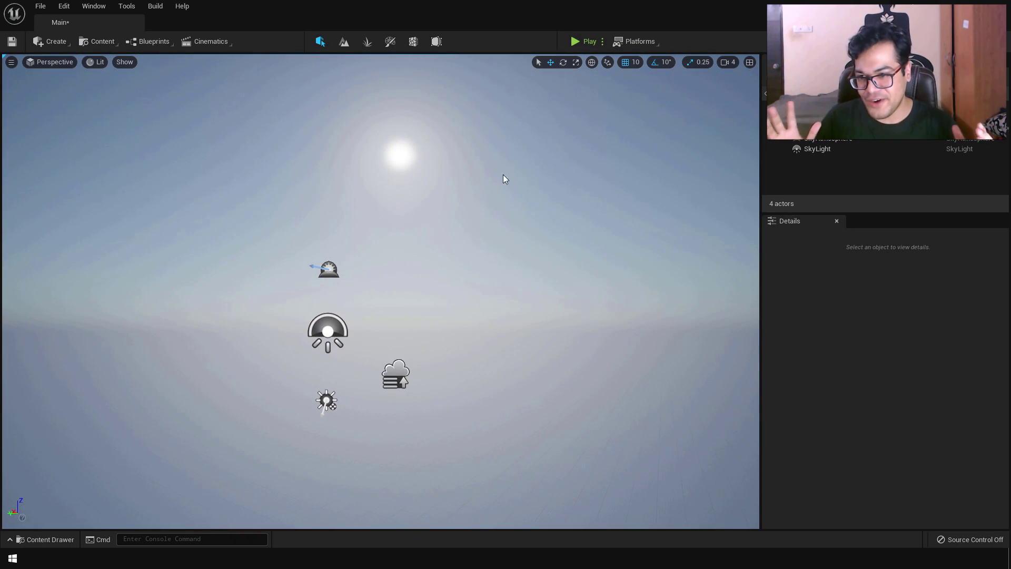
Place a Volumetric Cloud actor from Create > Visual Effects, bringing the level to five actors.
click(68, 43)
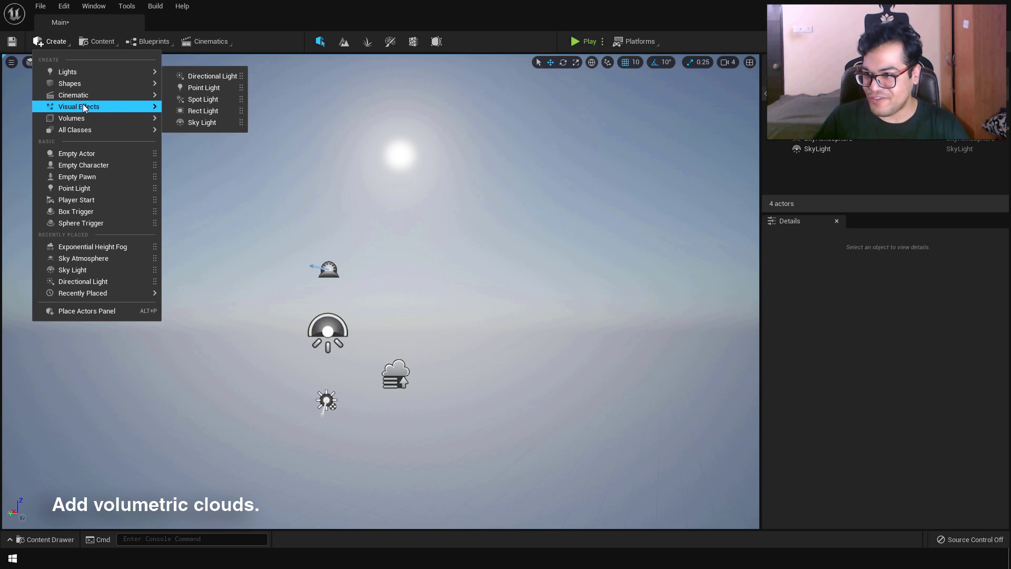
mouse_move(85, 107)
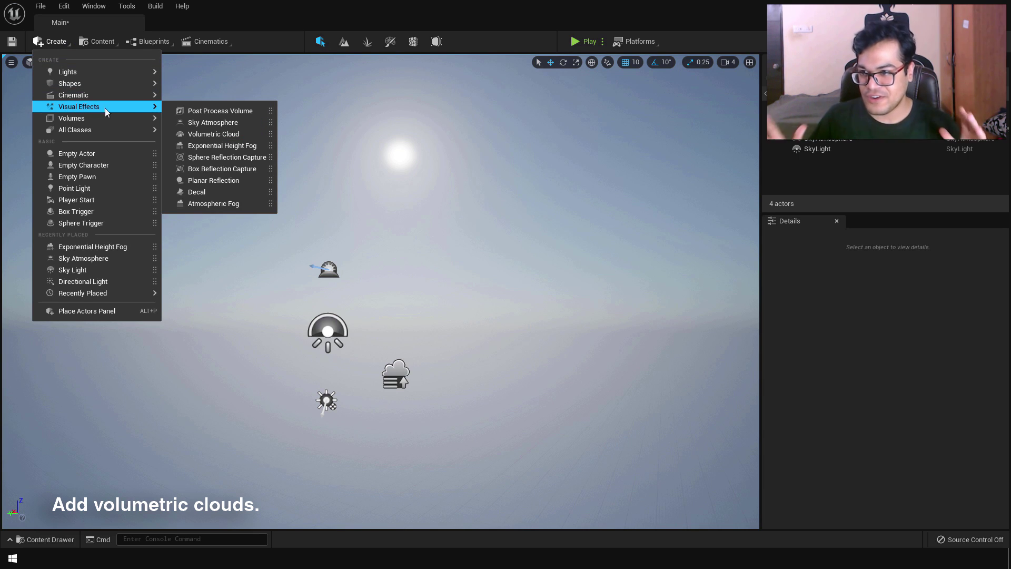
click(250, 135)
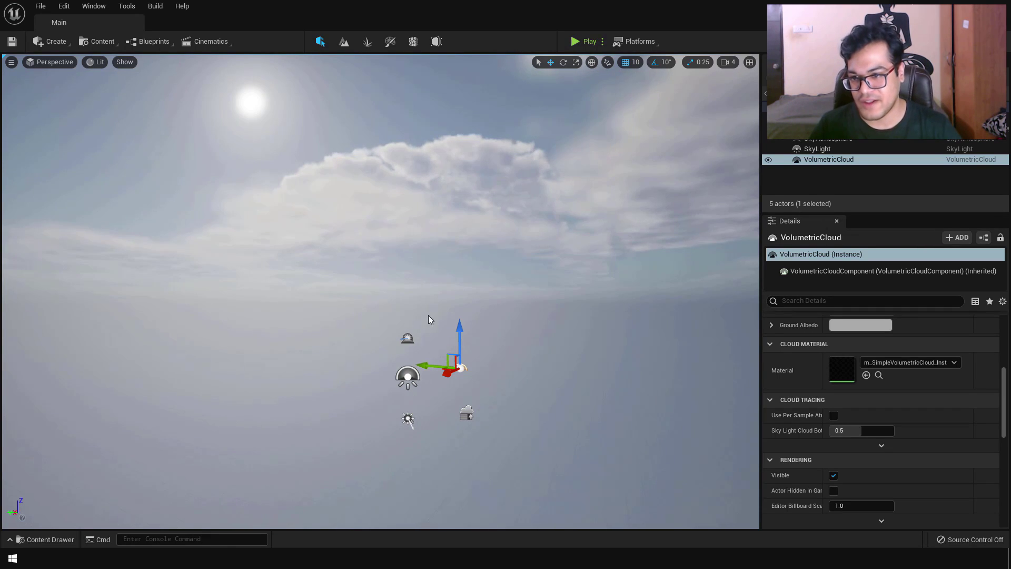
right_drag(429, 319, 427, 320)
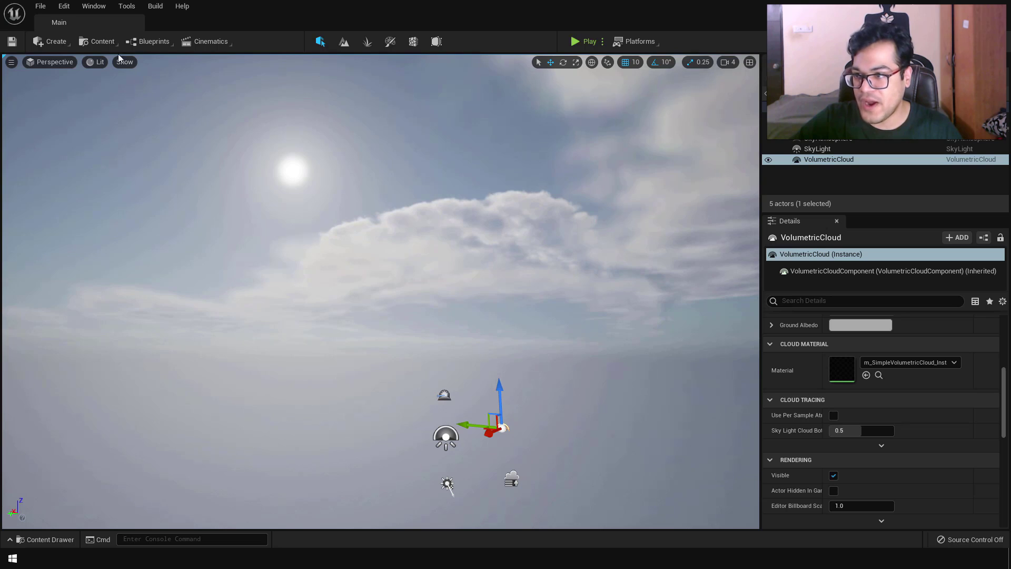
Enable the Volumetrics plugin, found by searching 'vol' in Plugins, and restart the editor.
click(68, 8)
click(116, 175)
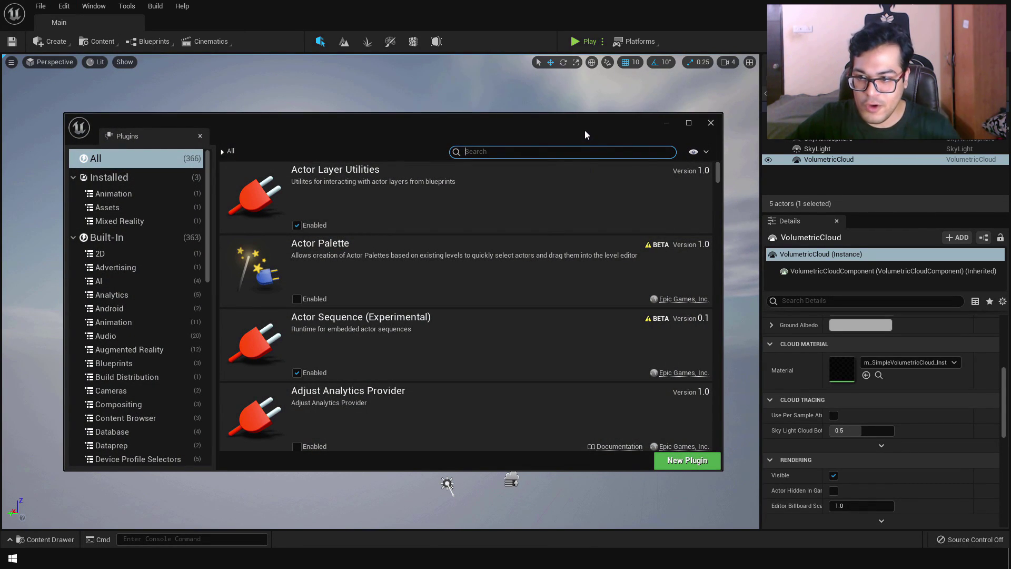
text(vol)
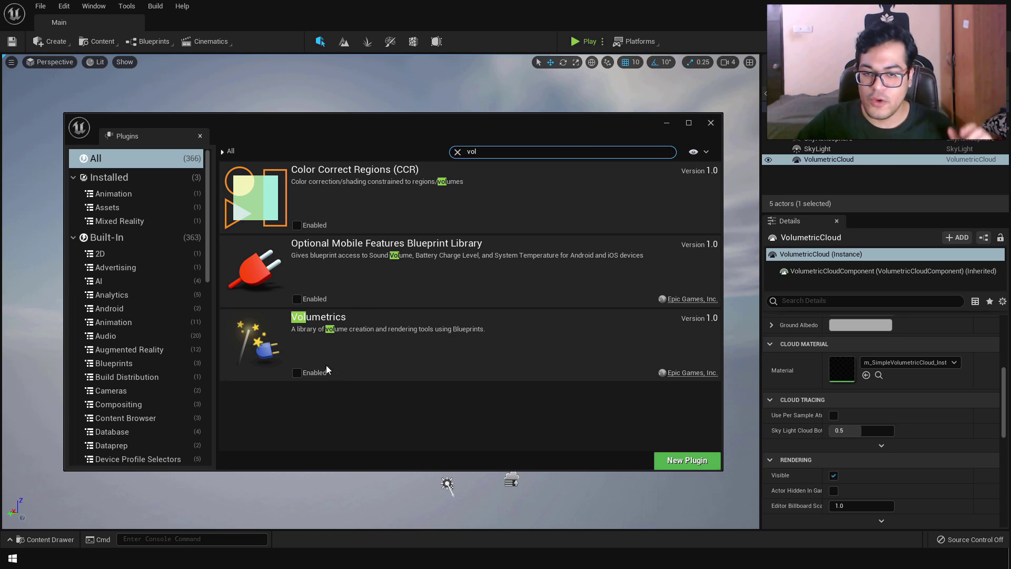
click(297, 372)
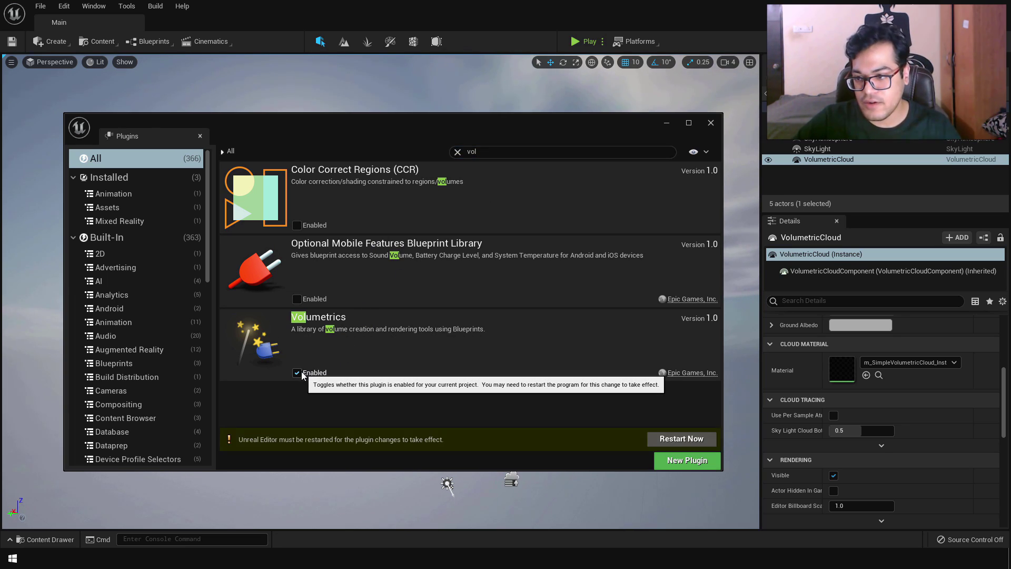
click(677, 438)
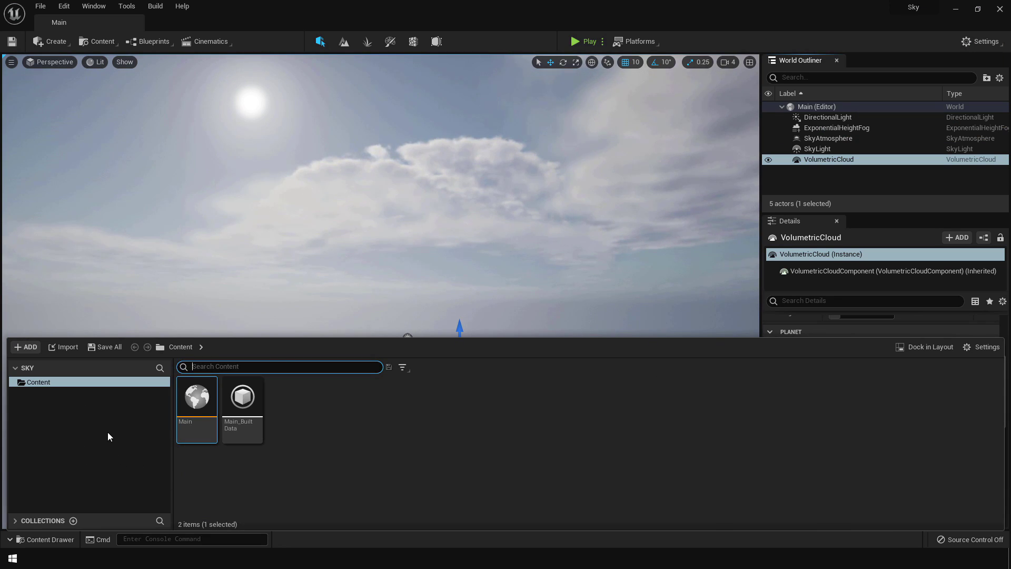
Turn on Show Engine Content and Show Plugin Content in the Content Browser settings.
click(973, 356)
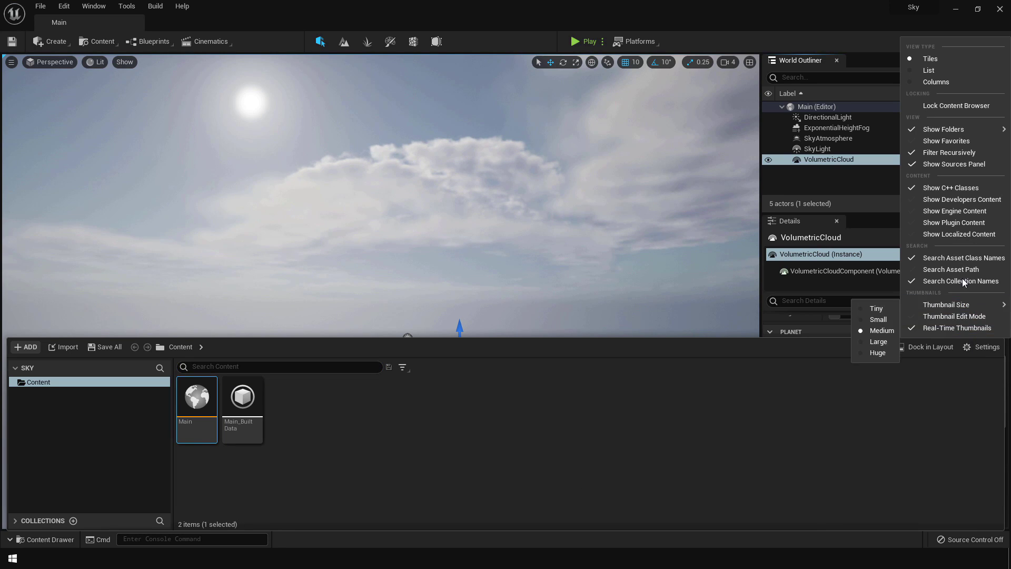
click(955, 210)
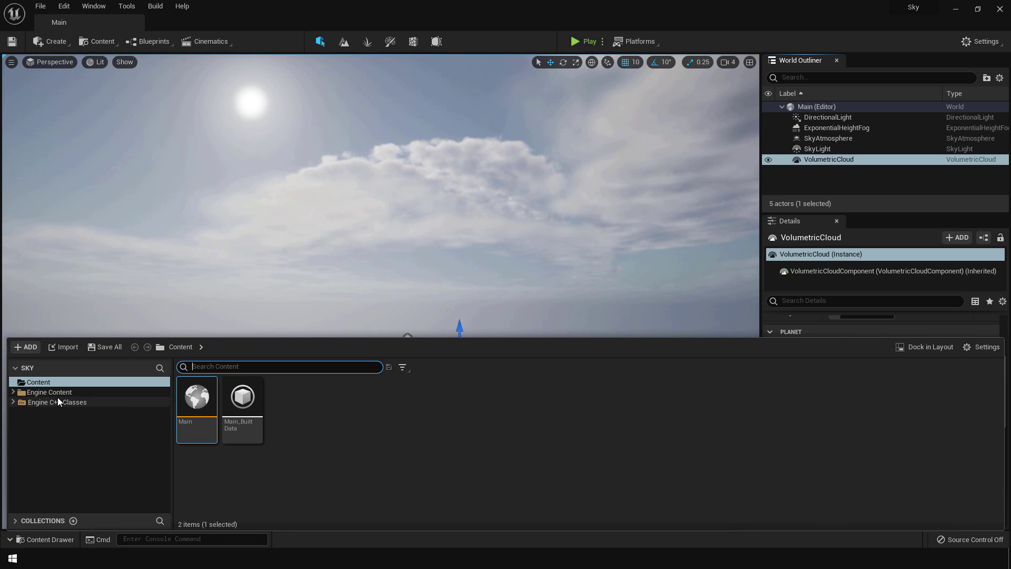
click(968, 349)
click(950, 222)
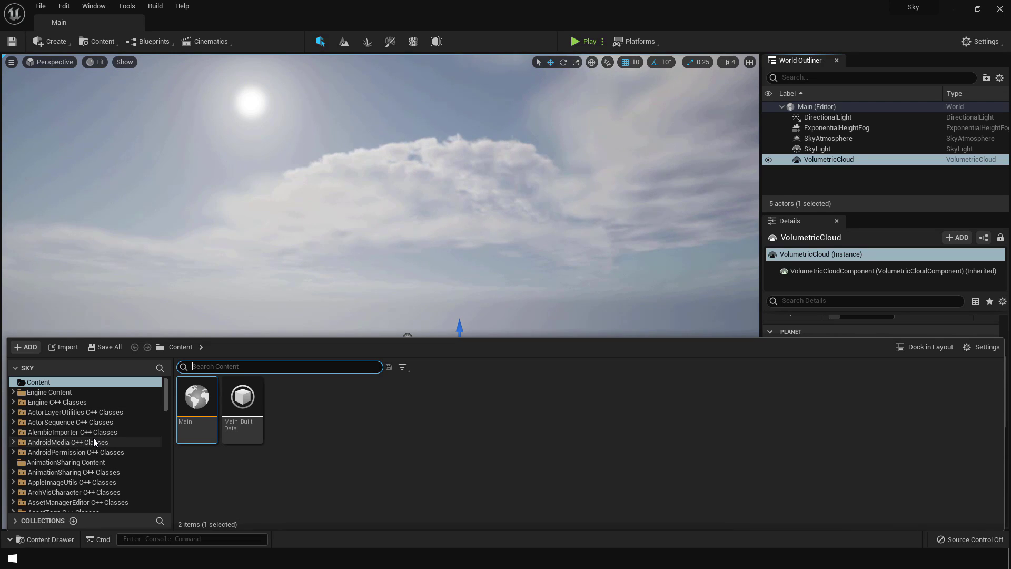
Browse to Volumetrics Content > Content > Sky > Materials to list the 20 cloud materials.
drag(165, 396, 163, 498)
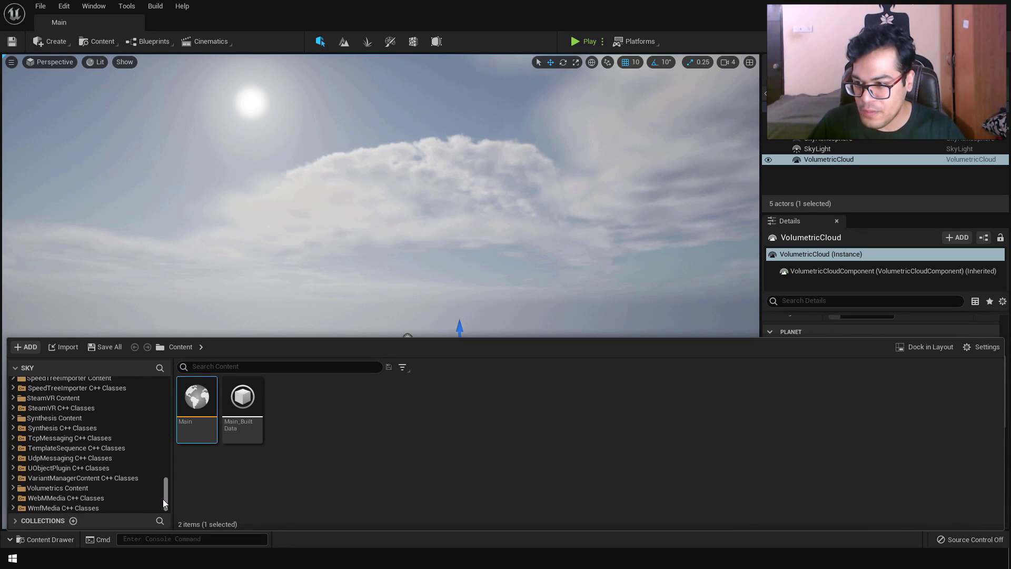
double_click(93, 488)
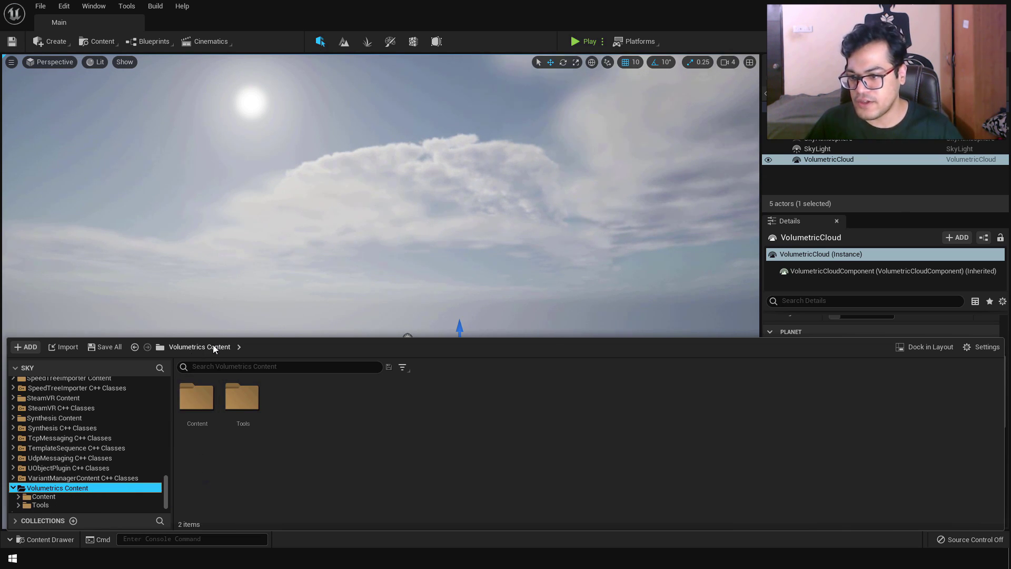
double_click(196, 409)
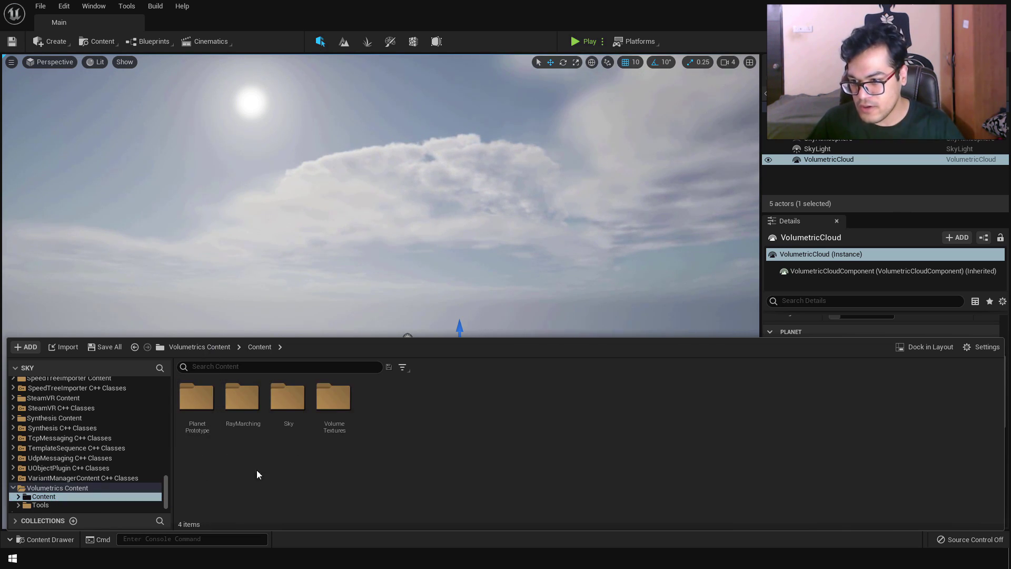
double_click(292, 423)
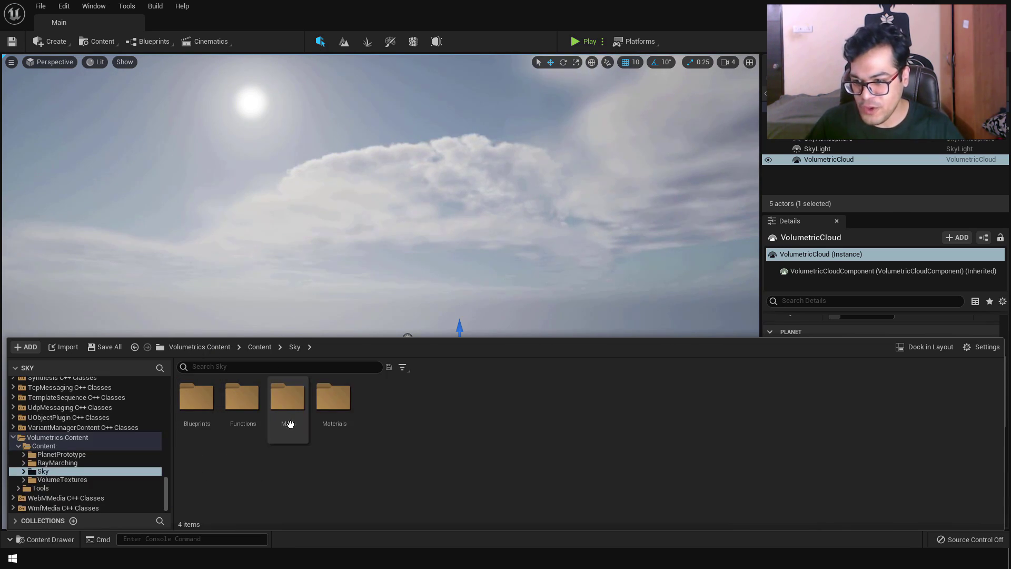
double_click(334, 421)
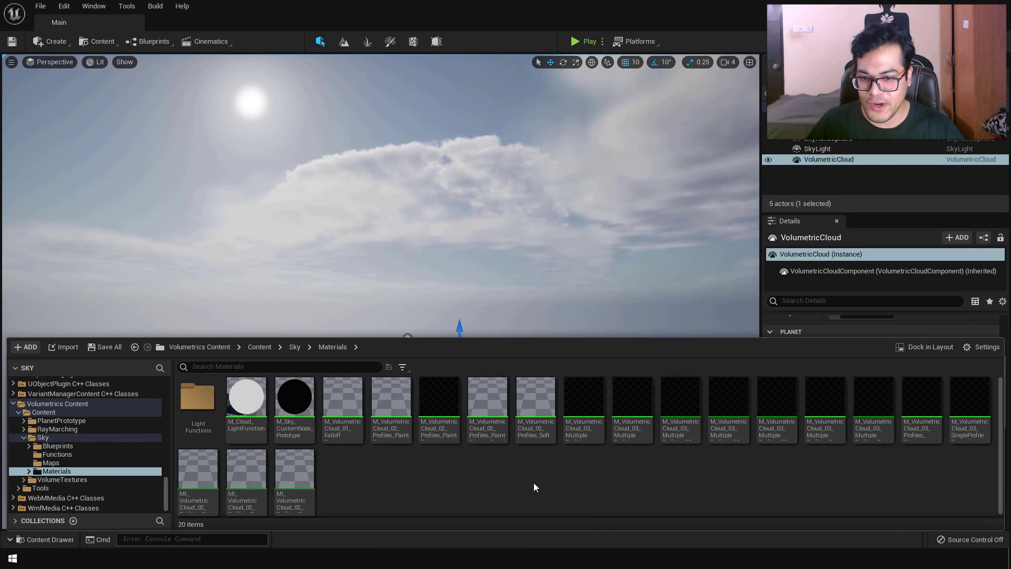
Assign M_VolumetricCloud_02_Profiles_PaintClouds as the Volumetric Cloud's material, giving softer scattered clouds.
click(392, 408)
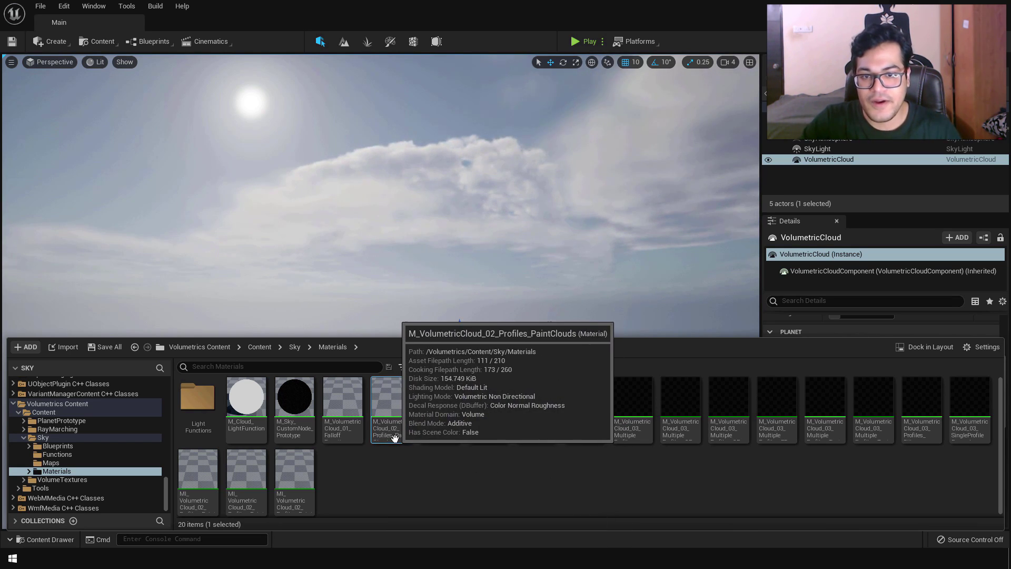
click(834, 161)
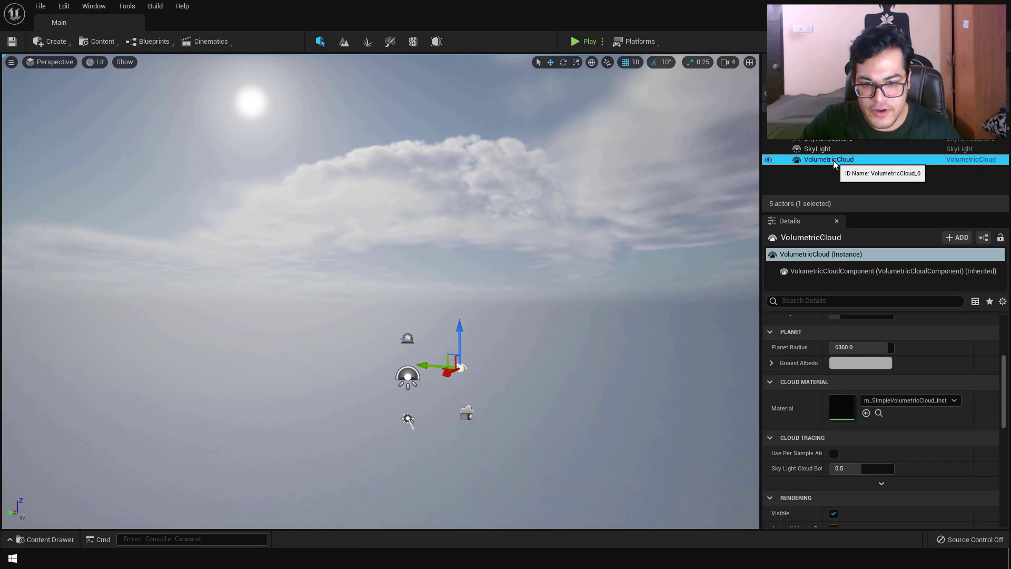
click(866, 414)
click(867, 414)
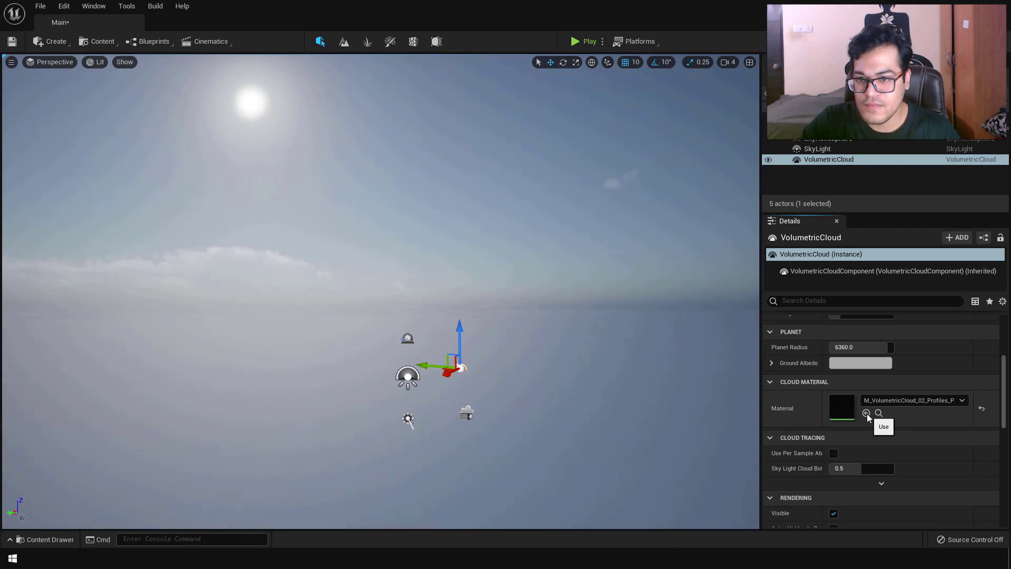
right_drag(606, 316, 748, 274)
right_drag(463, 284, 400, 272)
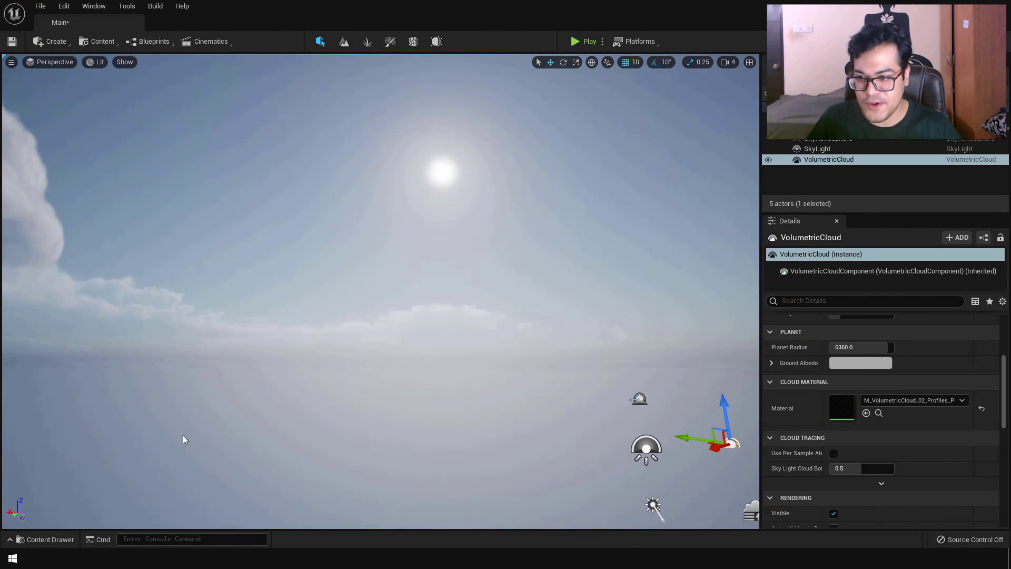
Rotate the sun toward the upper right for daylight and centre the big cloud in view.
click(16, 540)
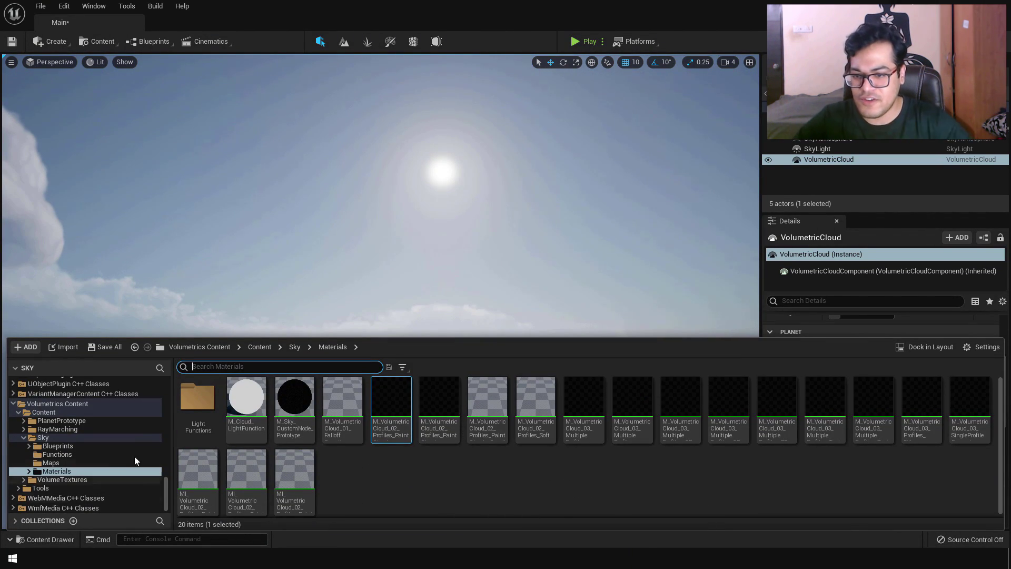
key(ctrl+l)
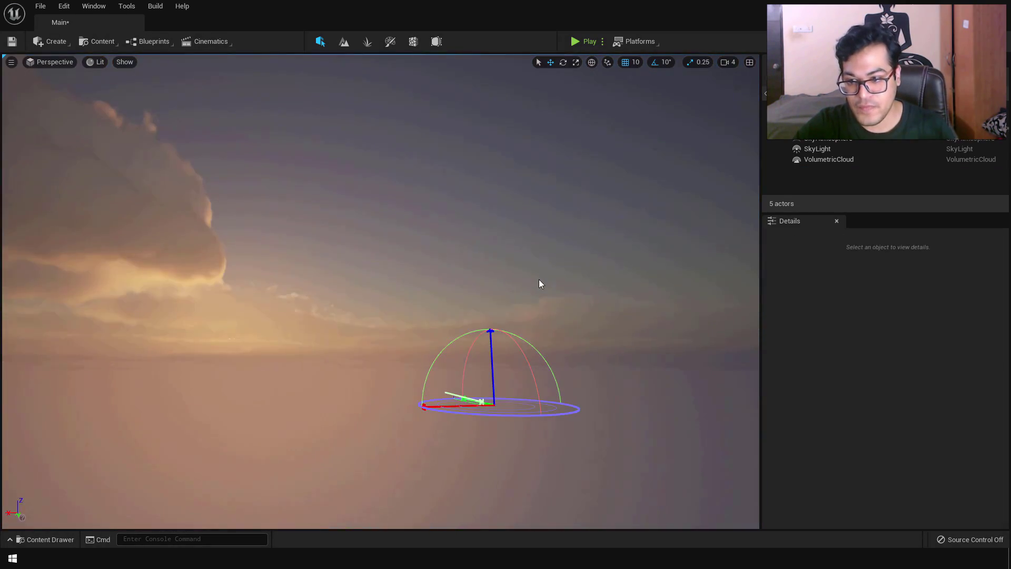
key(ctrl+l)
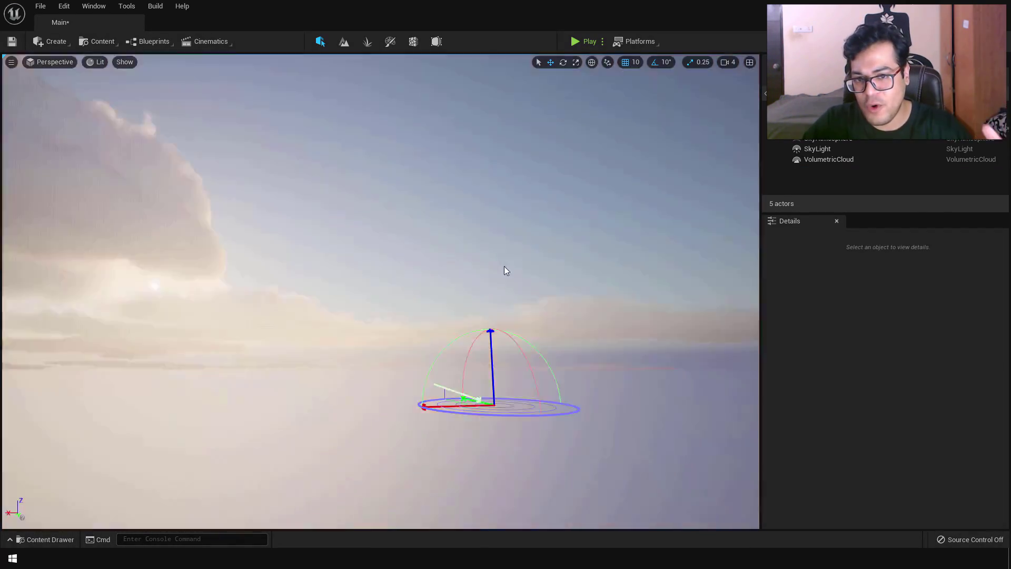
key(ctrl+l)
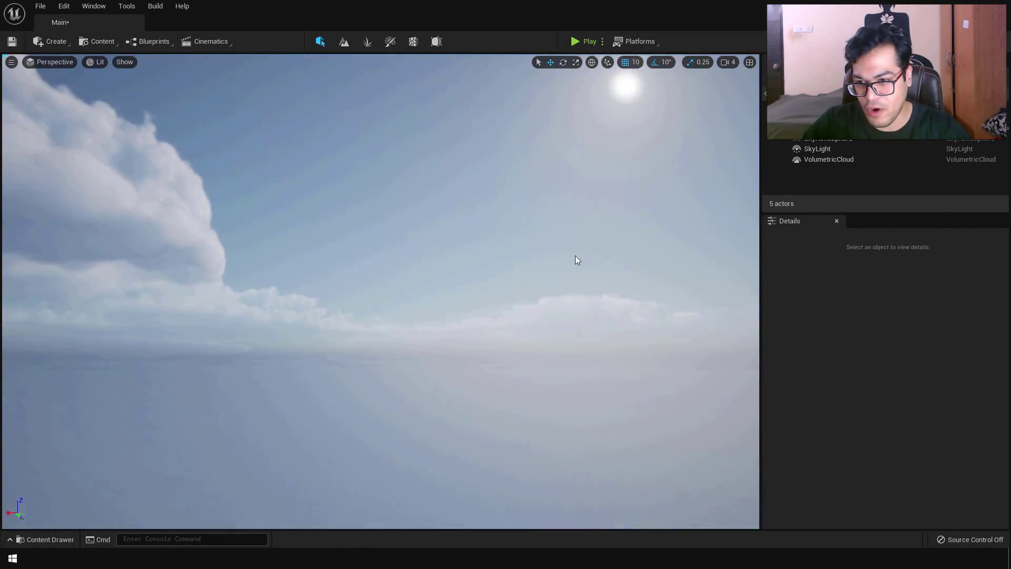
key(ctrl+l)
right_drag(518, 262, 411, 262)
right_drag(590, 291, 605, 291)
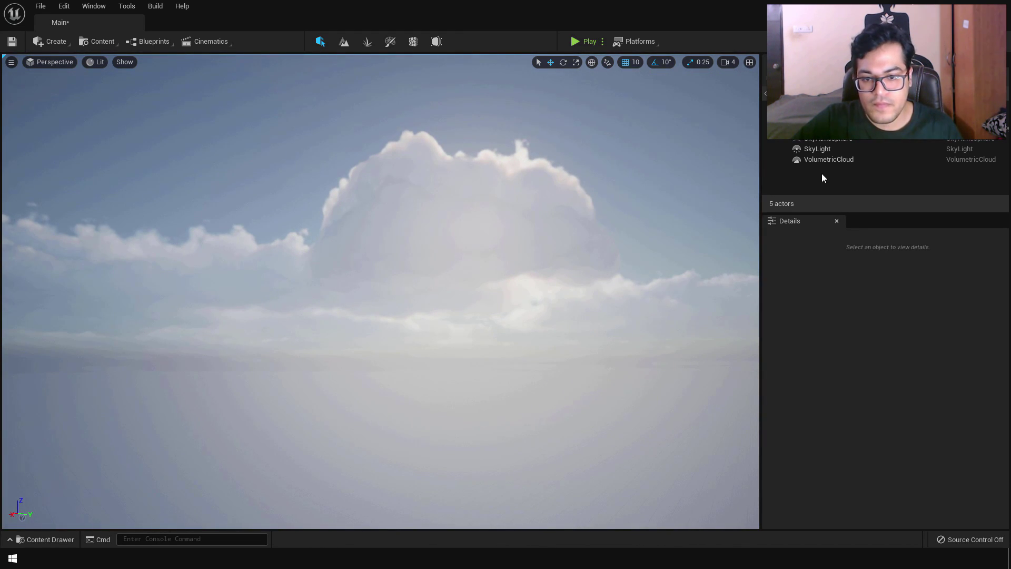
Set the Volumetric Cloud's Layer Bottom Altitude to 20.0 and Layer Height to about 10.09.
click(826, 159)
scroll(879, 400, up, 5)
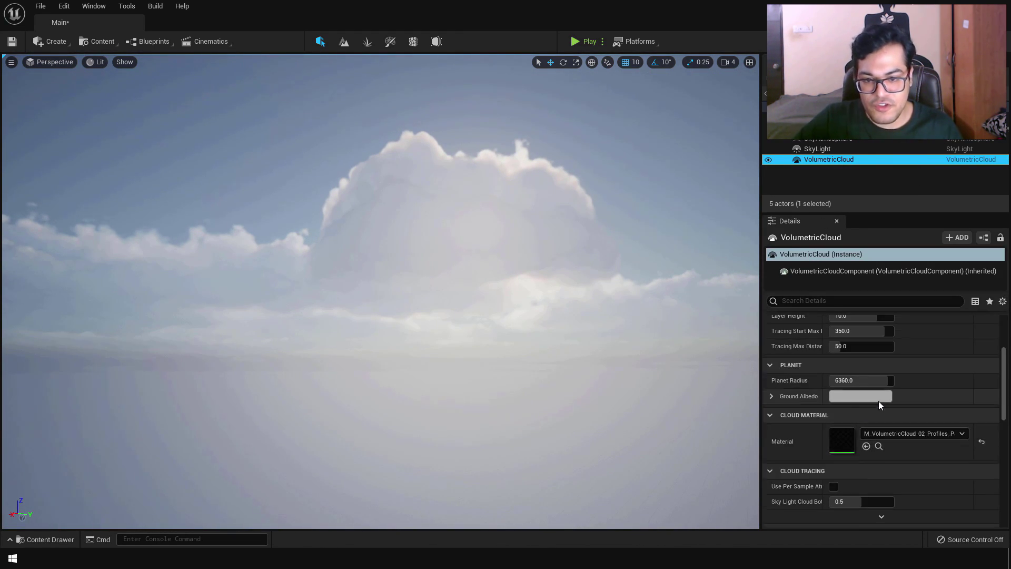
drag(862, 402, 951, 419)
Reset the cloud's Layer Bottom Altitude and Layer Height to their default values.
click(982, 416)
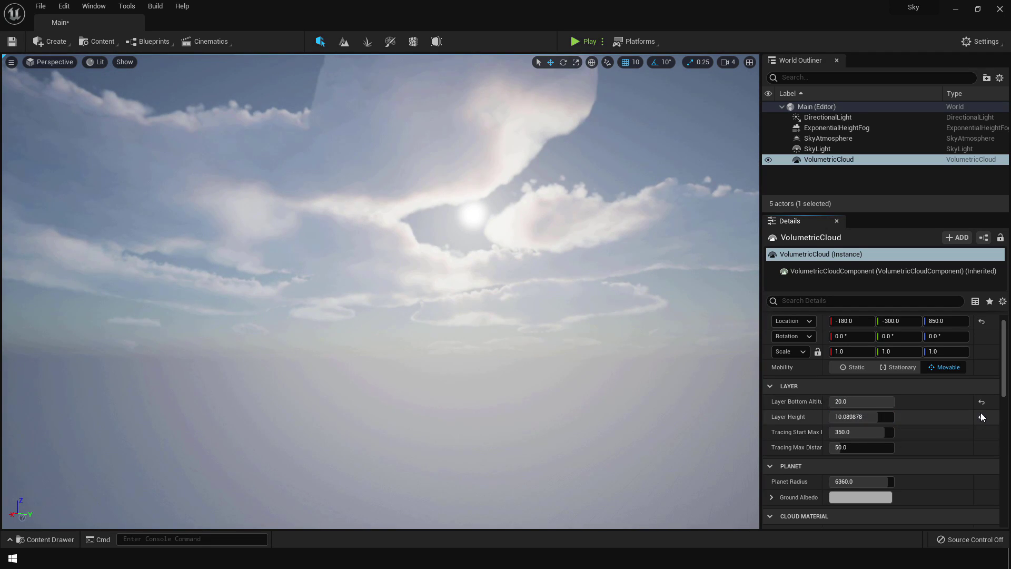
click(982, 402)
scroll(958, 446, down, 6)
Enable Light Shaft Occlusion and Light Shaft Bloom on the Directional Light, then move the sun to check them.
click(845, 119)
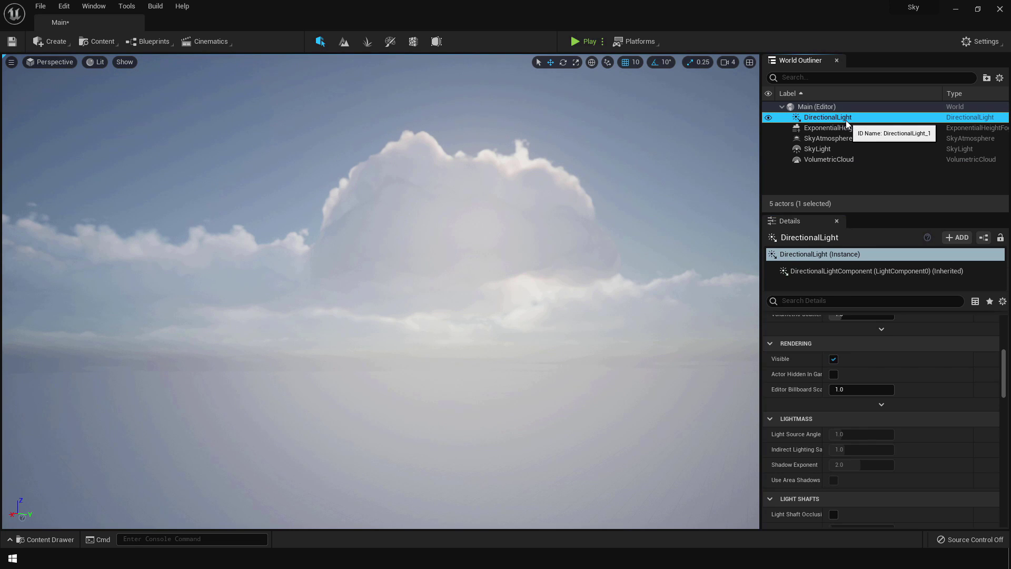
scroll(919, 400, down, 3)
scroll(920, 405, down, 2)
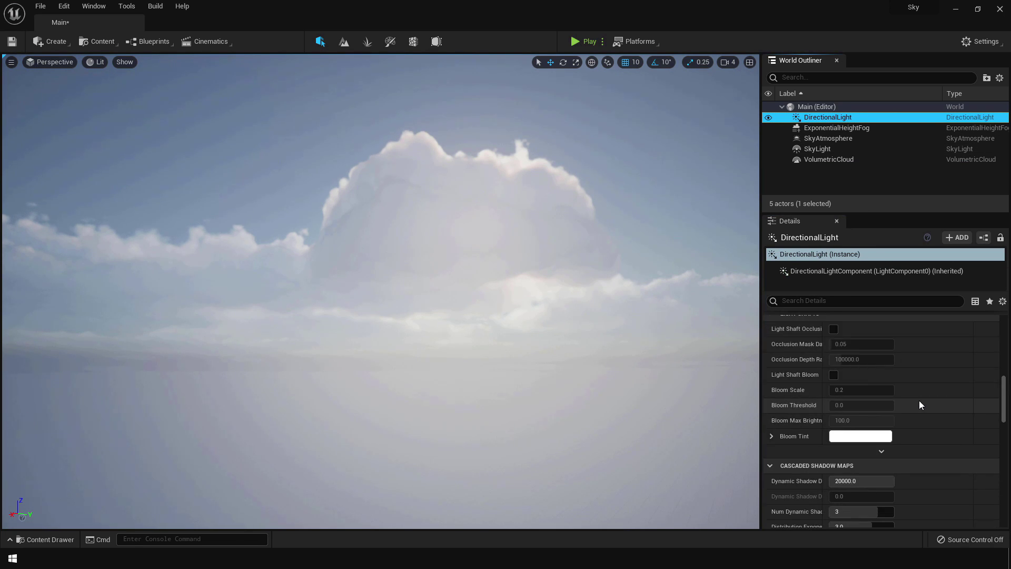
click(834, 329)
click(834, 375)
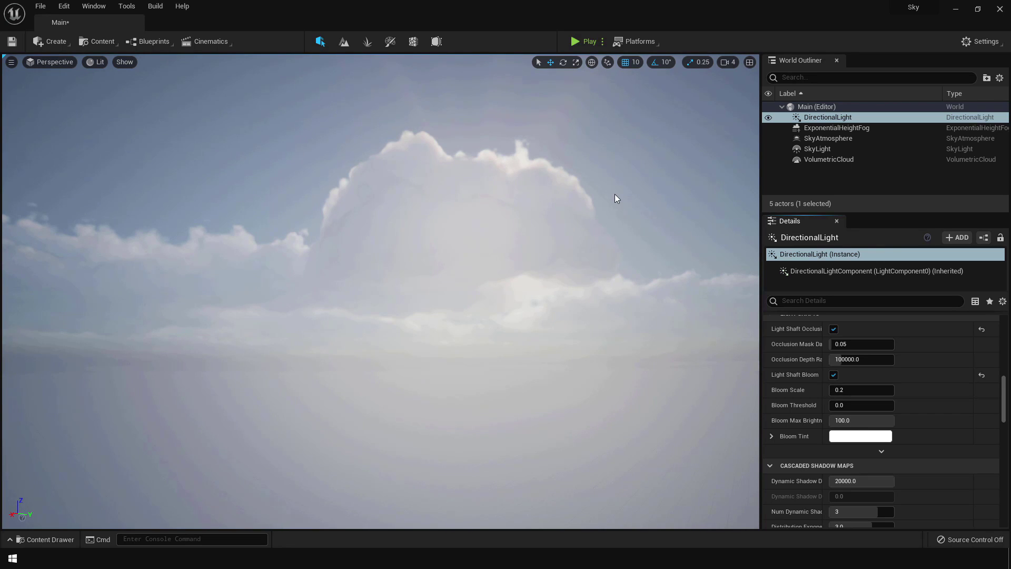
click(615, 194)
key(ctrl+l)
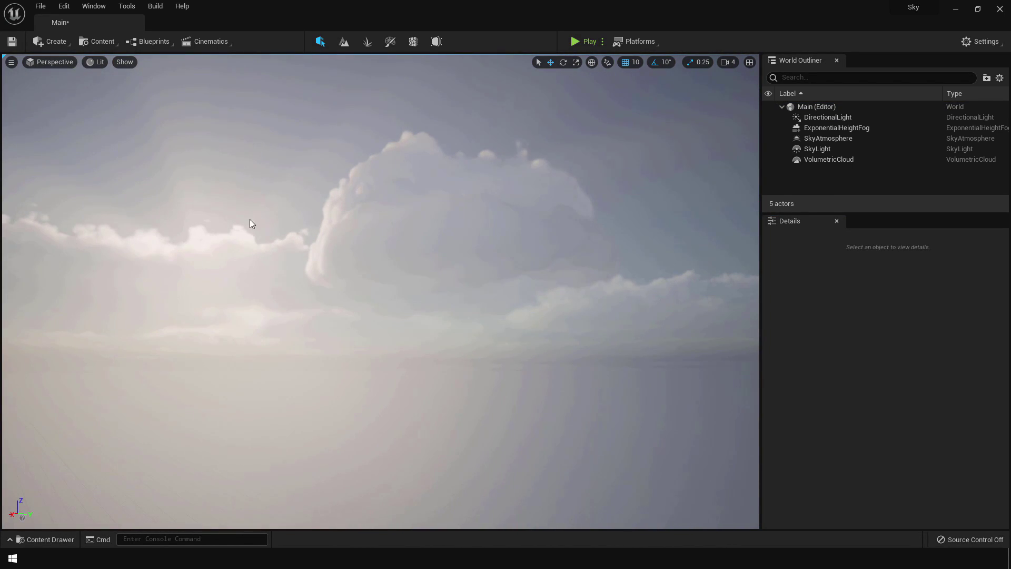
Experiment with toggling the Directional Light's Light Shaft Bloom and Occlusion off and on.
click(827, 118)
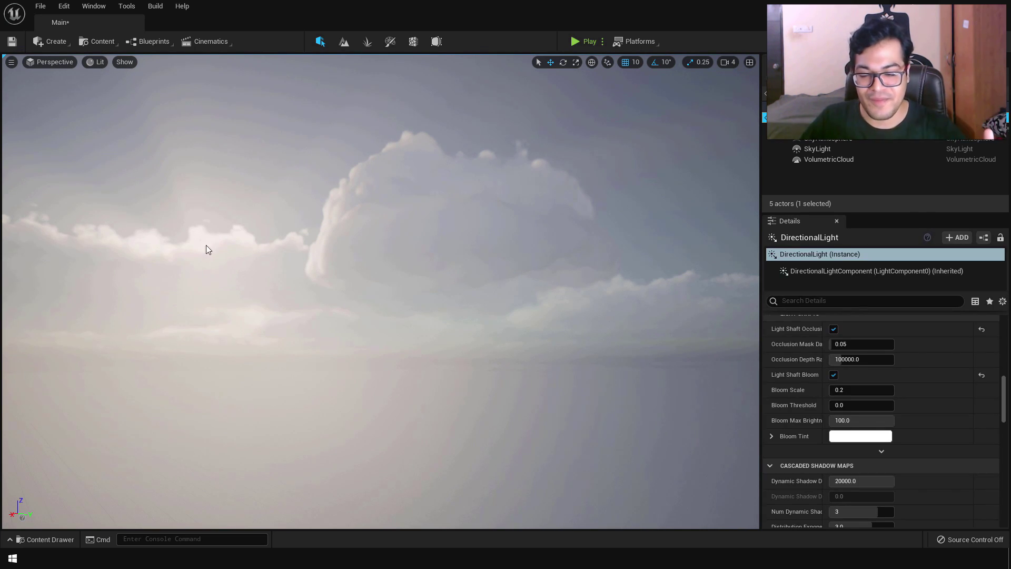
click(834, 374)
click(833, 329)
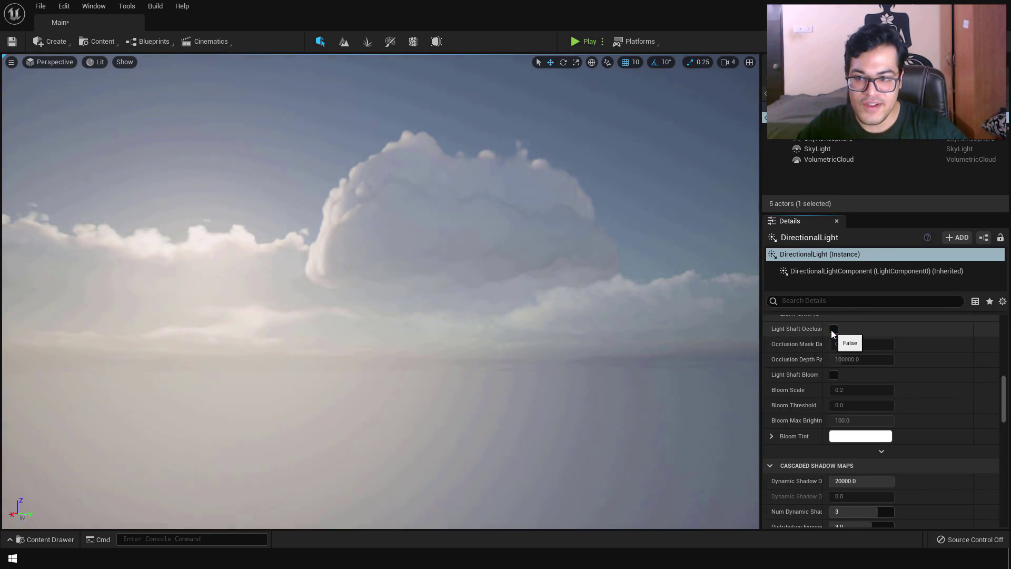
click(835, 374)
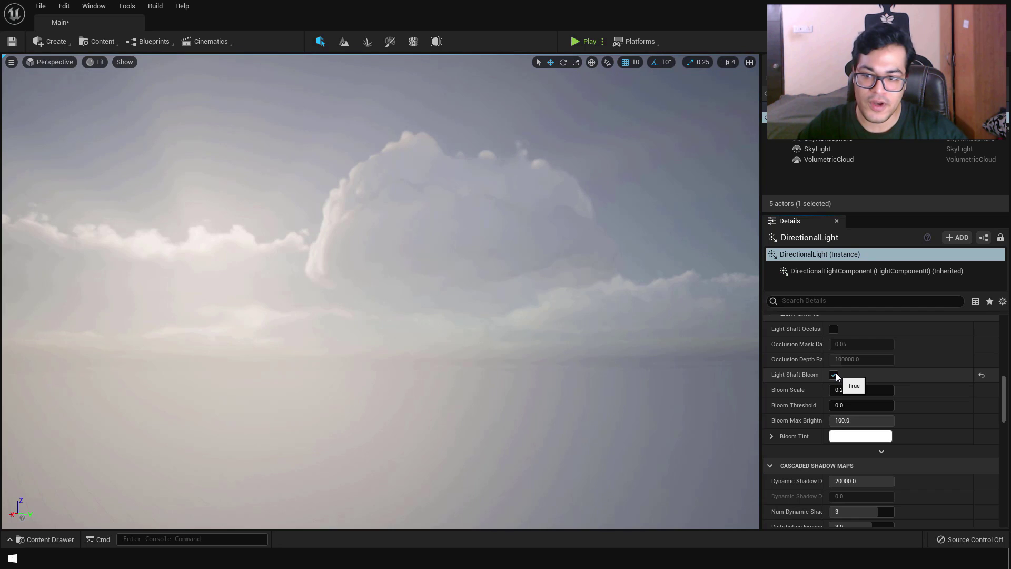
click(835, 375)
Raise the sun for a clear pale-blue sky with the white cumulus cloud above the horizon.
scroll(978, 439, down, 6)
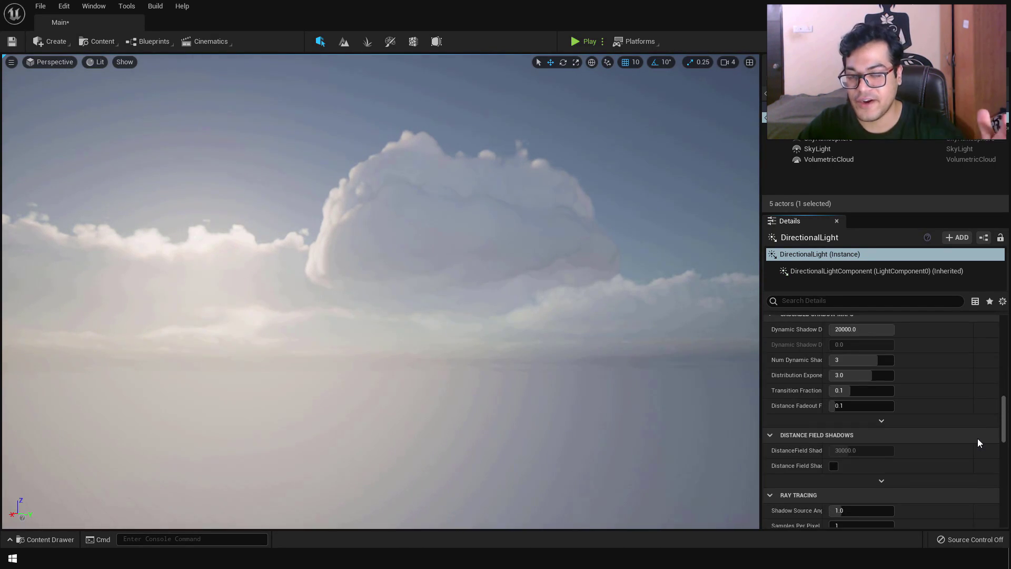
scroll(977, 439, down, 9)
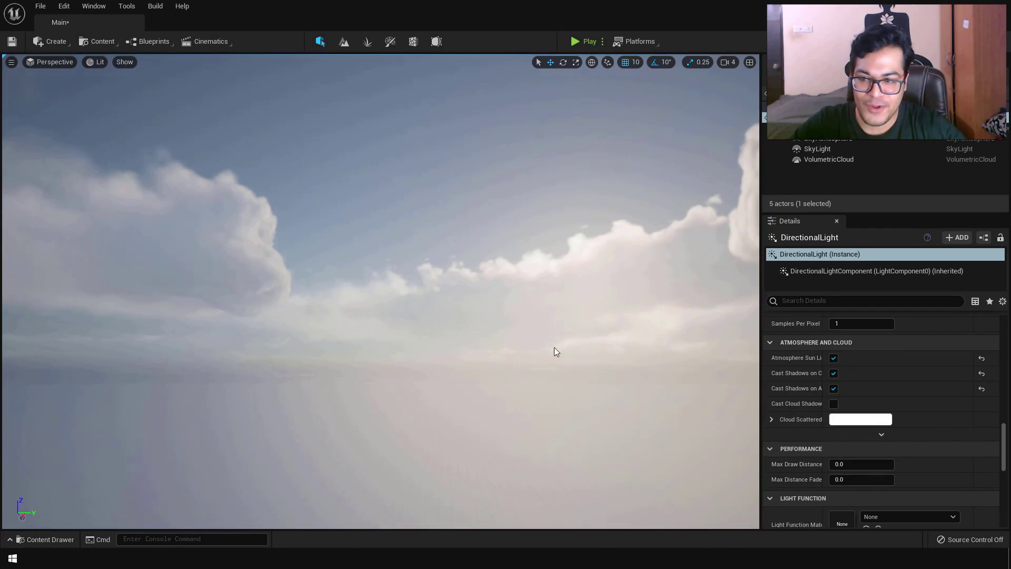
key(ctrl+l)
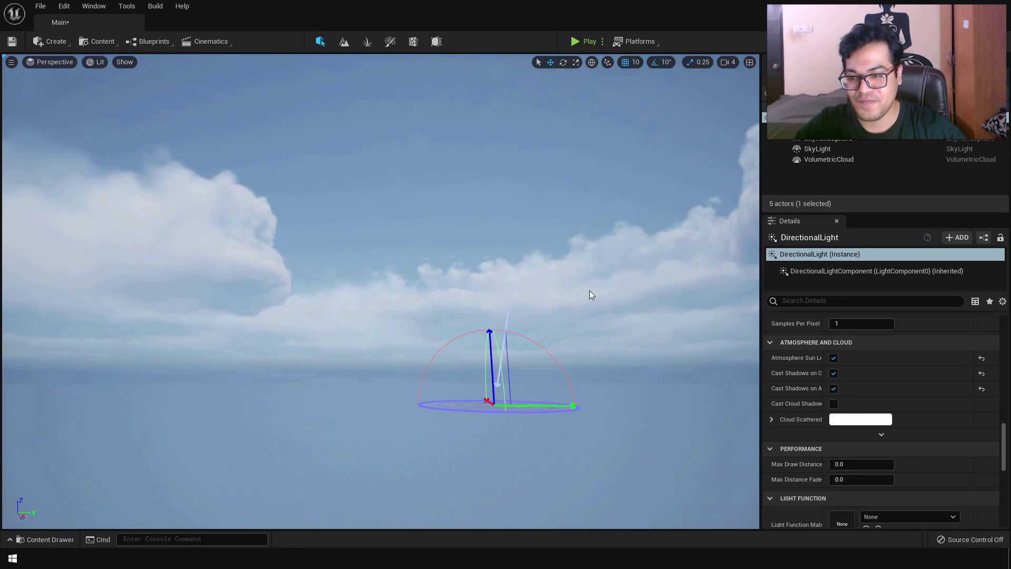
right_drag(601, 342, 411, 295)
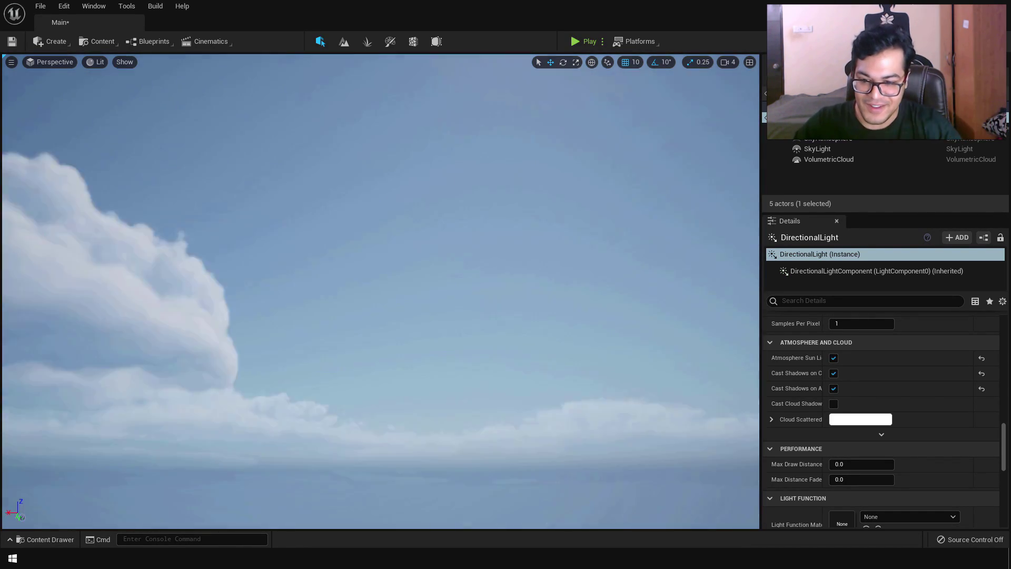
right_drag(602, 312, 652, 363)
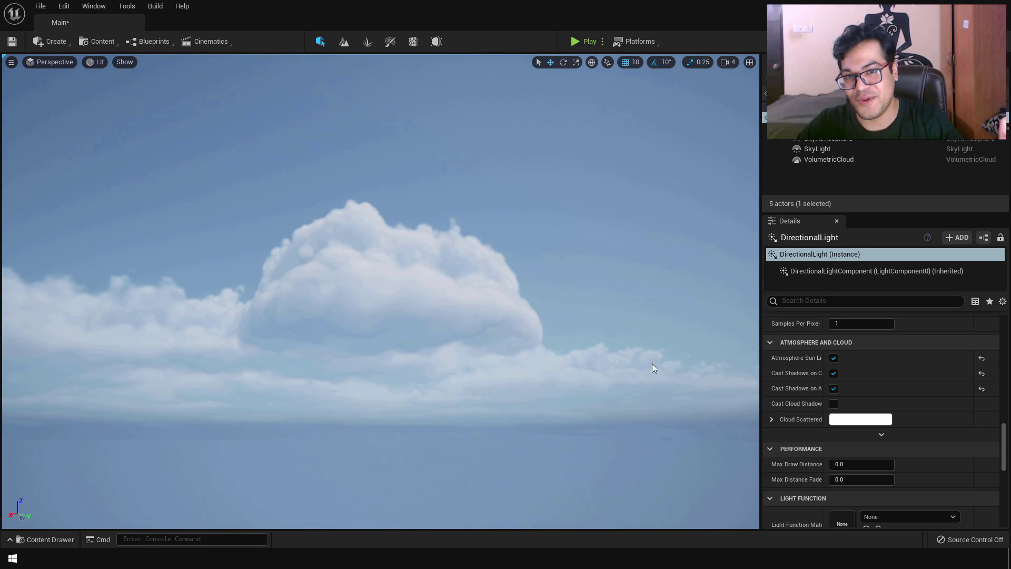